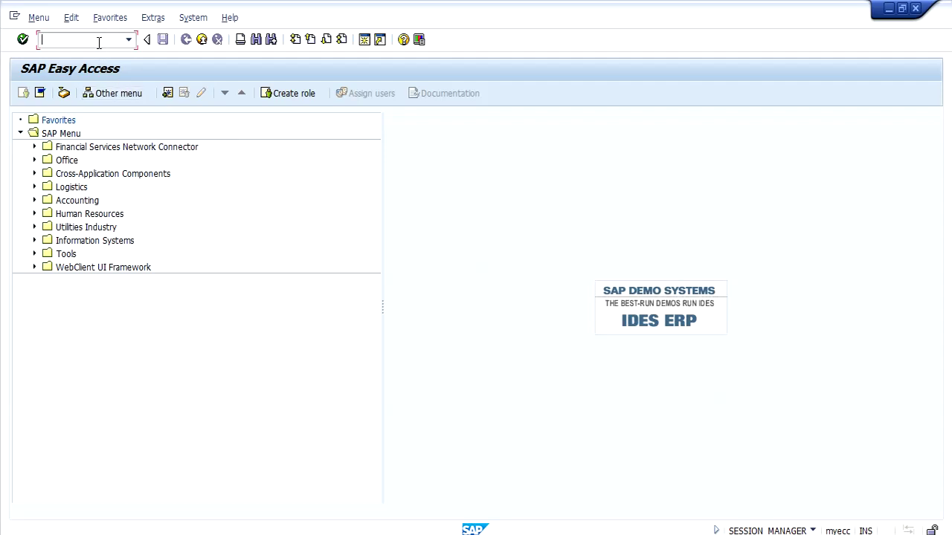
- Run transaction SPRO and display the SAP Reference IMG
{"action": "type", "text": "spro"}
{"action": "key", "text": "Return"}
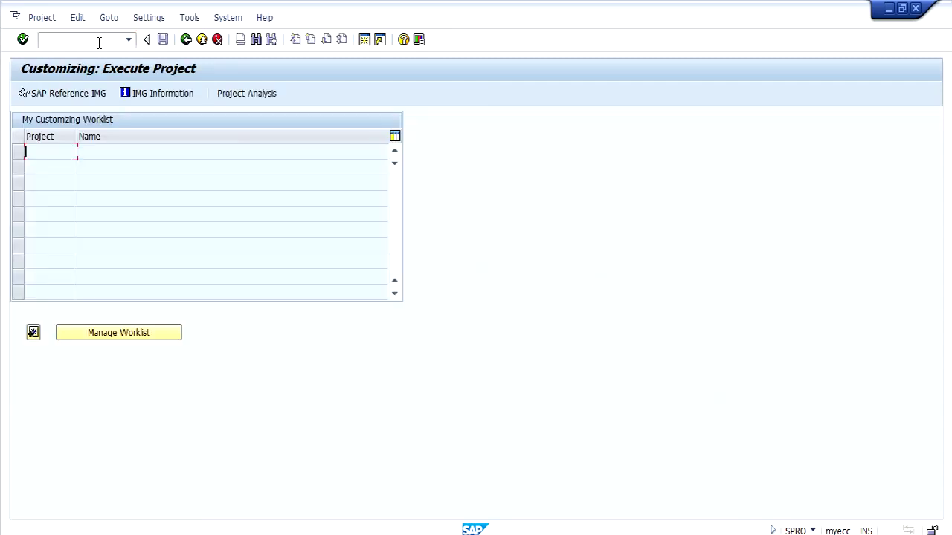
{"action": "left_click", "coordinate": [84, 94]}
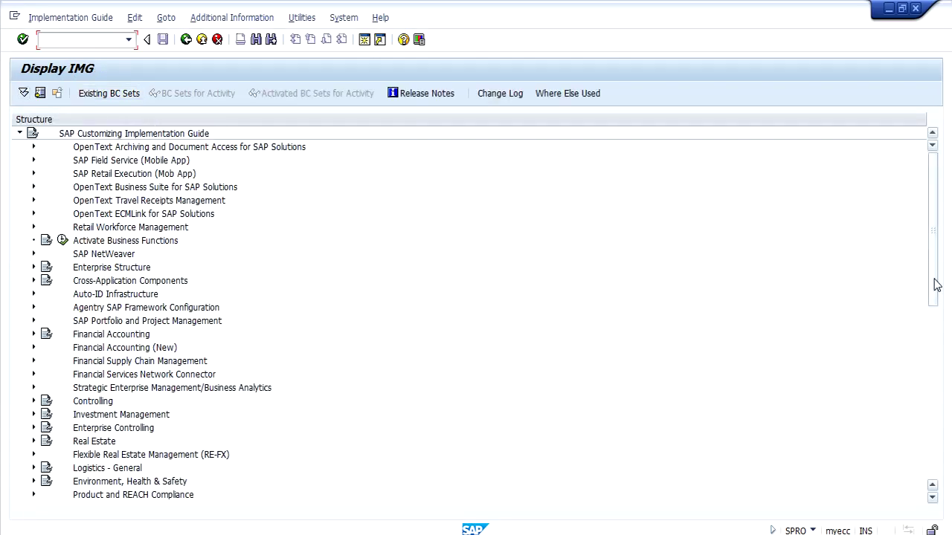
- Expand the IMG structure to the Purchase Requisition settings under Materials Management, Purchasing
{"action": "left_click_drag", "start_coordinate": [934, 281], "coordinate": [935, 338]}
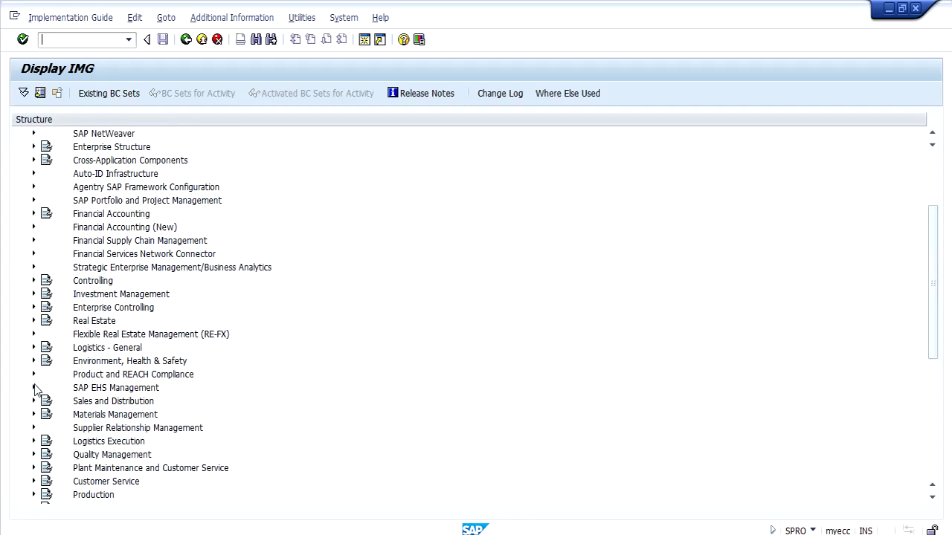
{"action": "left_click", "coordinate": [34, 416]}
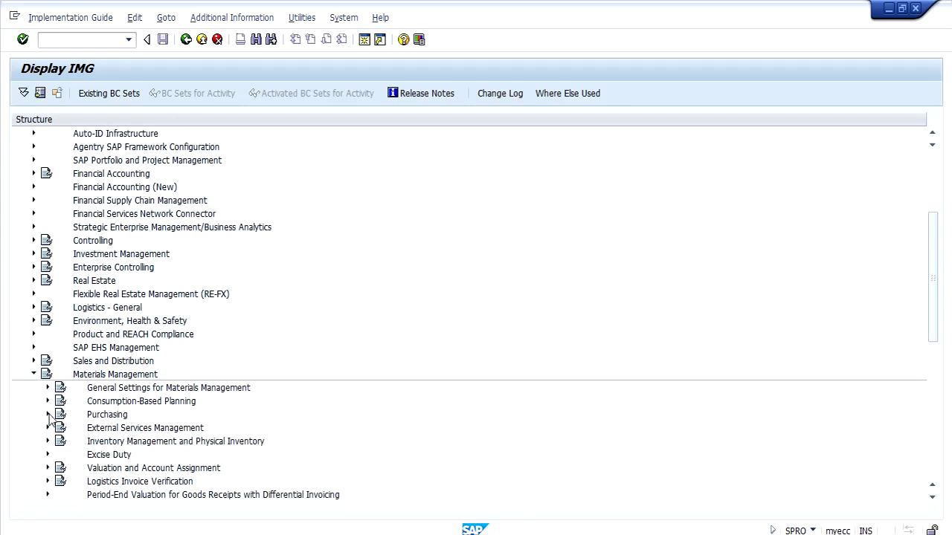
{"action": "left_click", "coordinate": [47, 415]}
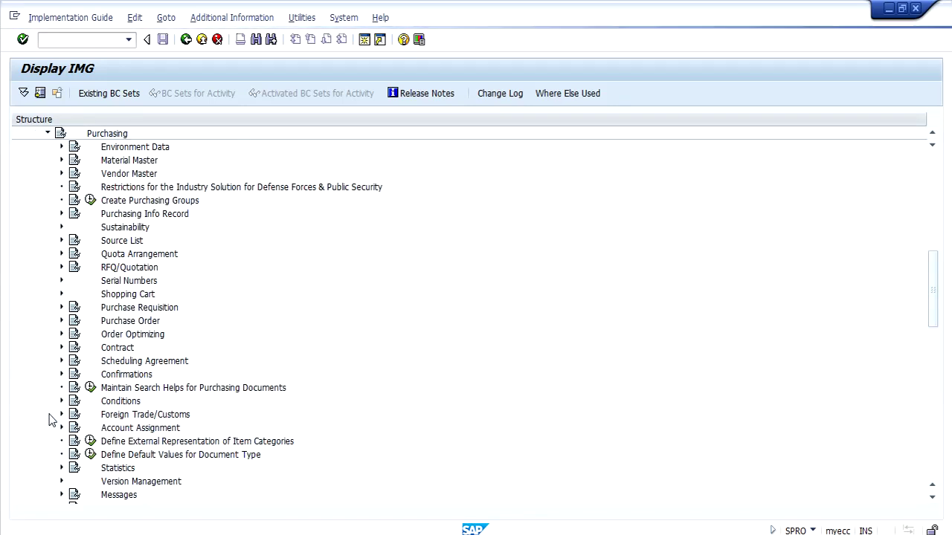
{"action": "left_click", "coordinate": [123, 308]}
{"action": "left_click", "coordinate": [61, 308]}
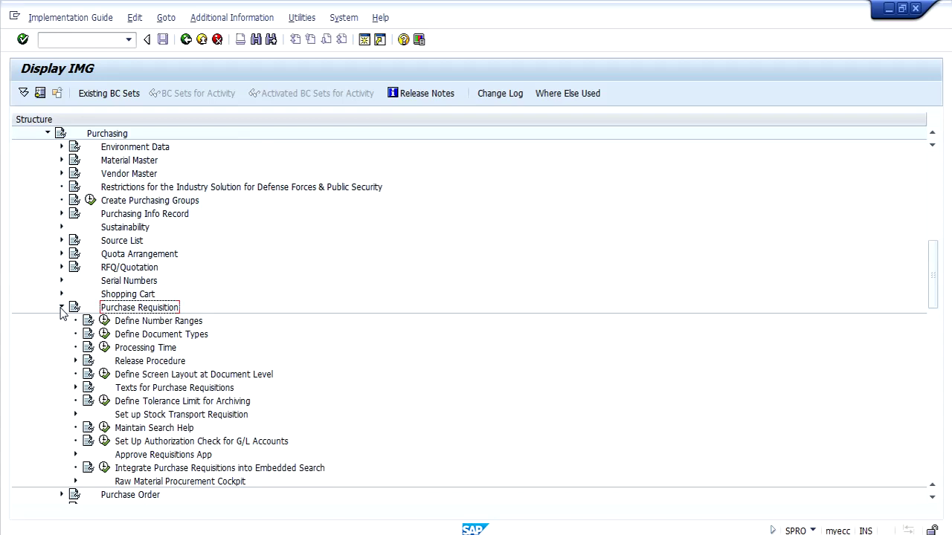
- Execute Define Number Ranges for purchase requisitions and display the intervals in read-only mode
{"action": "left_click", "coordinate": [146, 322]}
{"action": "left_click", "coordinate": [104, 322]}
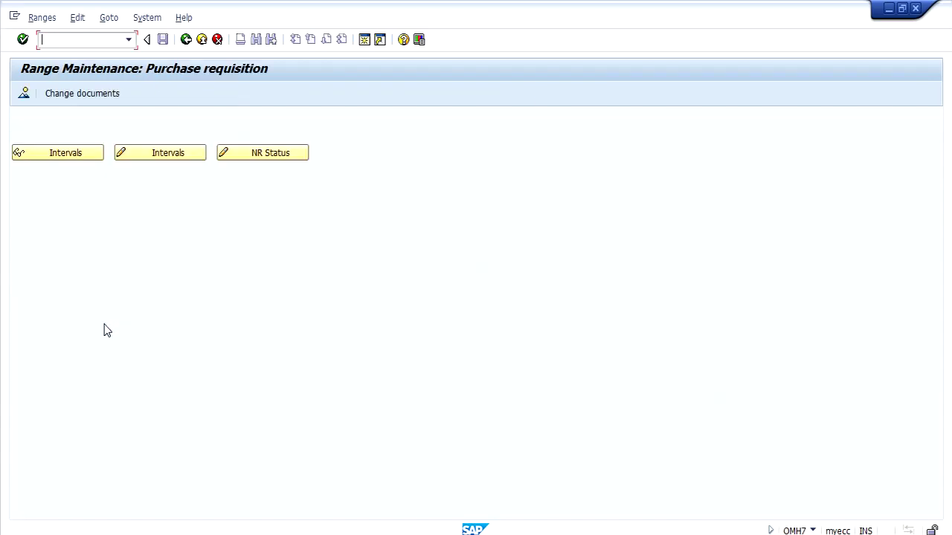
{"action": "left_click", "coordinate": [82, 156]}
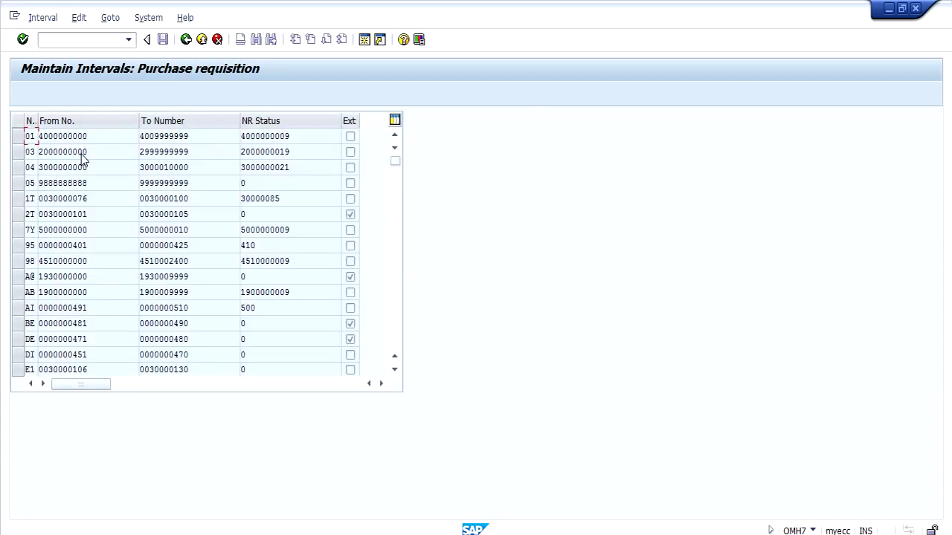
- Examine interval K1's number limits, current status and external flag, and return to the IMG structure
{"action": "left_click", "coordinate": [395, 340]}
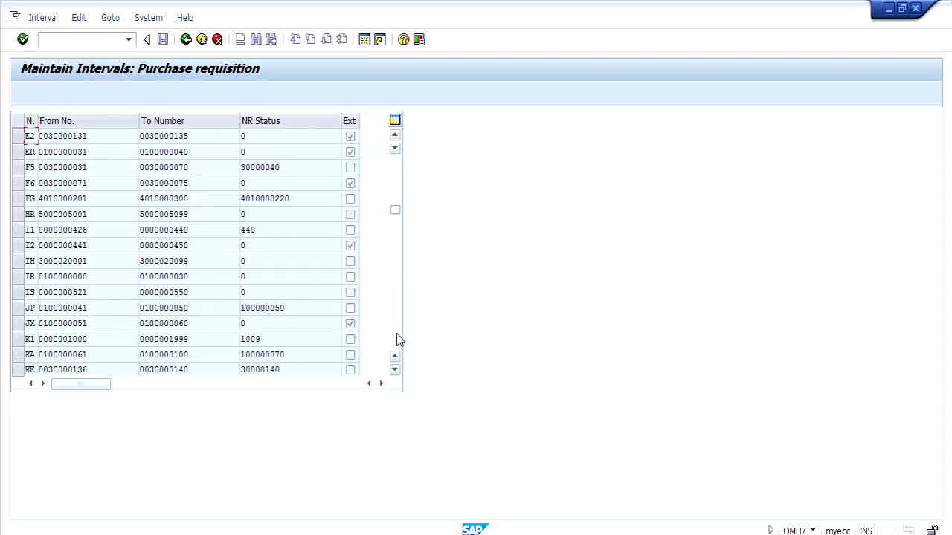
{"action": "double_click", "coordinate": [100, 339]}
{"action": "key", "text": "Tab"}
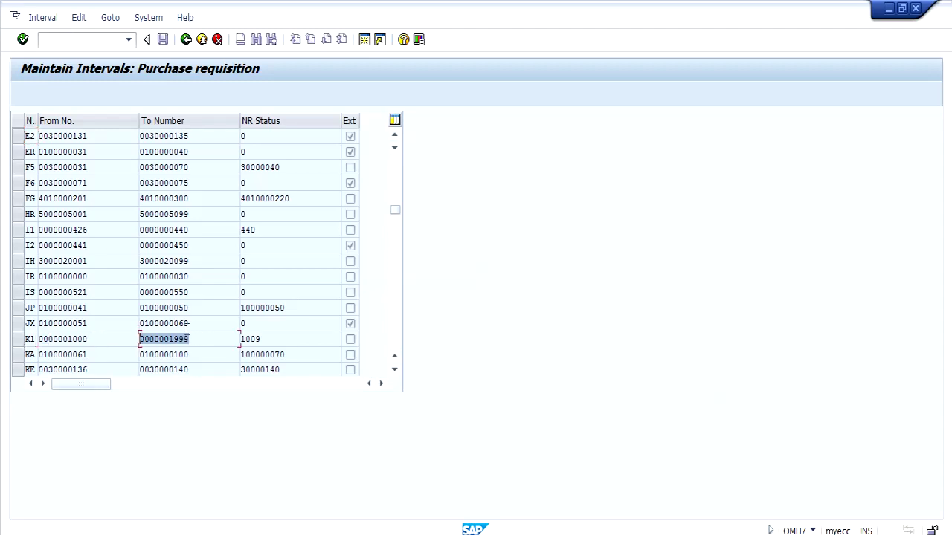
{"action": "key", "text": "Tab"}
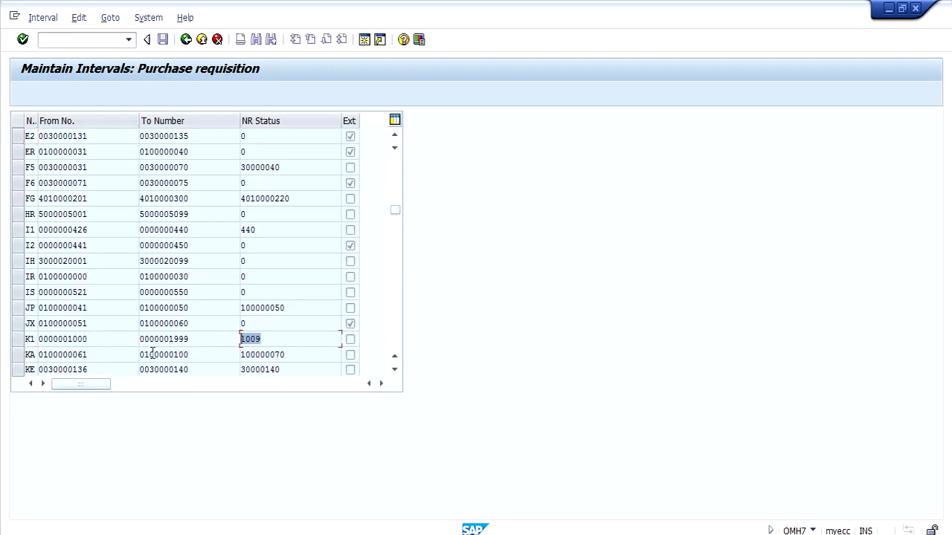
{"action": "left_click", "coordinate": [221, 341]}
{"action": "left_click", "coordinate": [253, 339]}
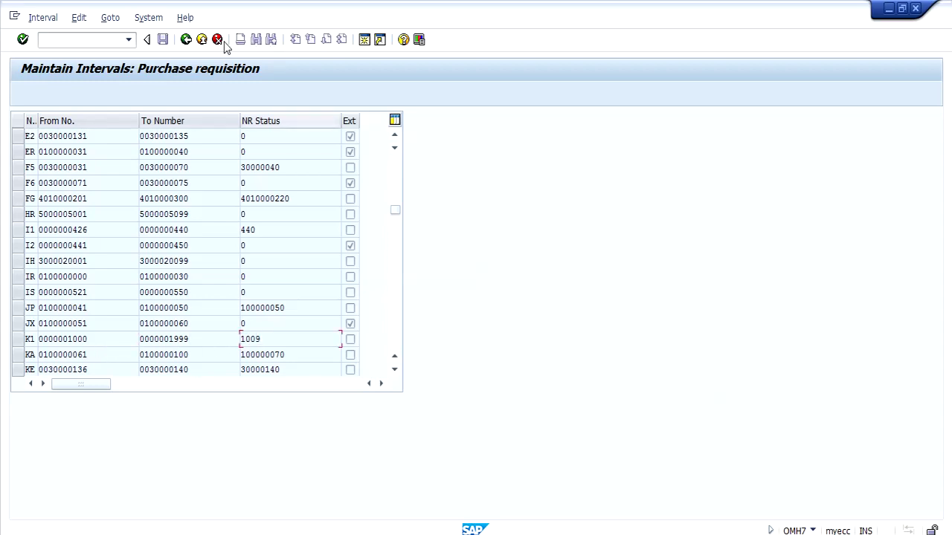
{"action": "left_click", "coordinate": [351, 340]}
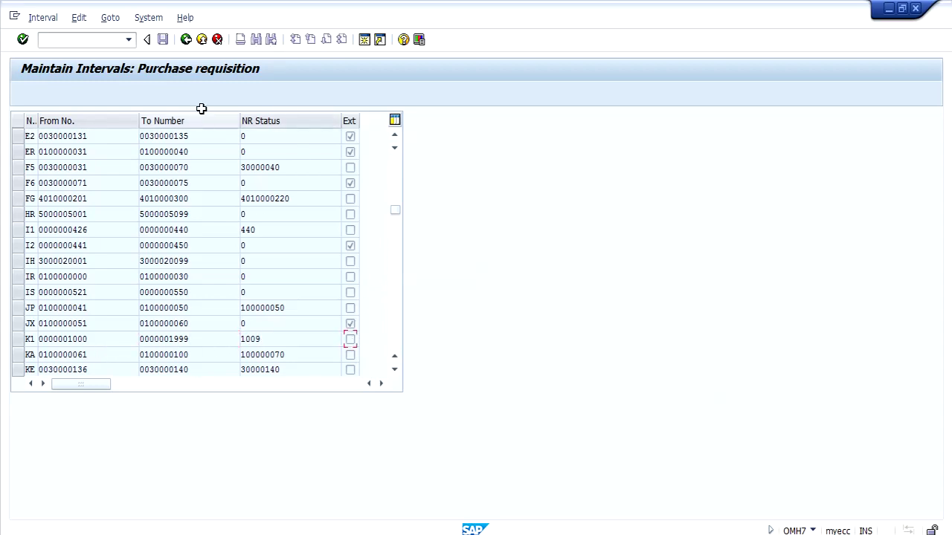
{"action": "left_click", "coordinate": [186, 39]}
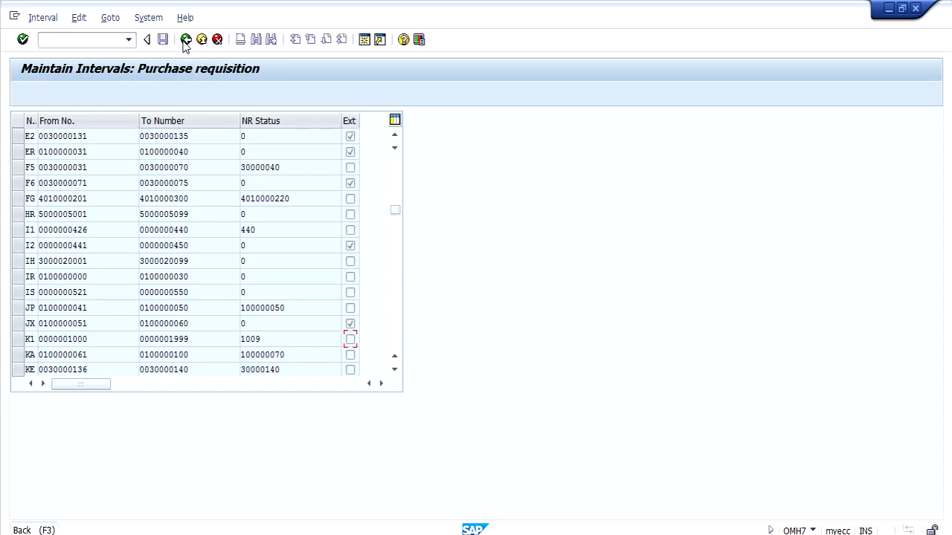
{"action": "left_click", "coordinate": [186, 41]}
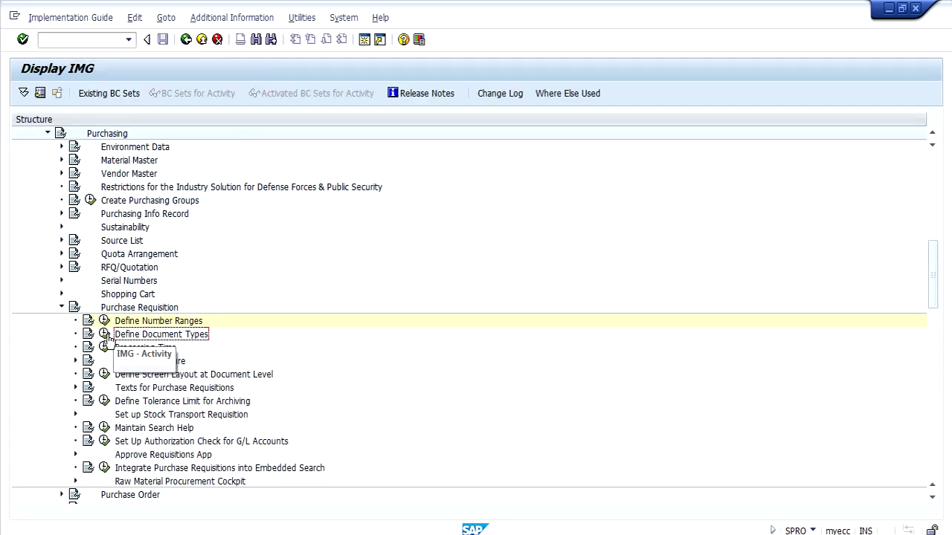
- Execute Define Document Types for purchase requisitions, position the list on document type ZNEW and select its row
{"action": "left_click", "coordinate": [105, 335]}
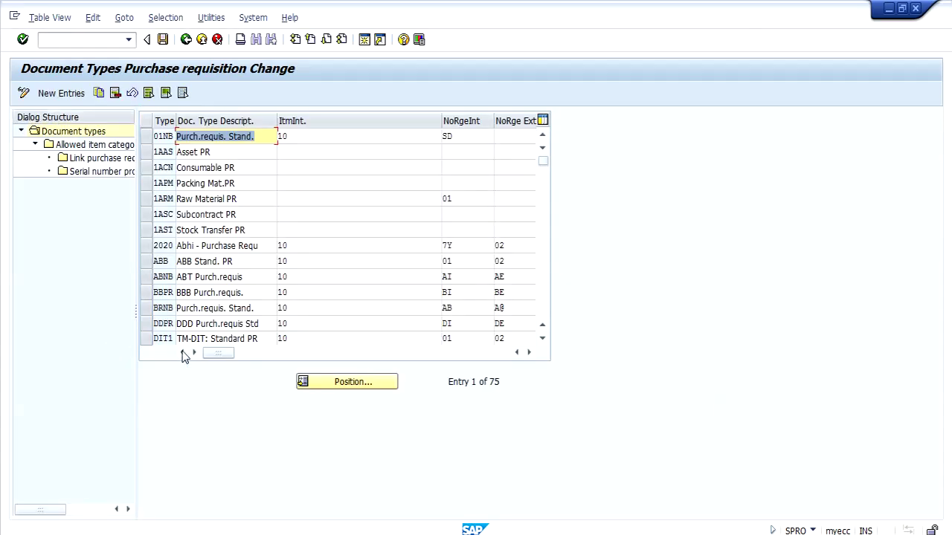
{"action": "left_click", "coordinate": [330, 385]}
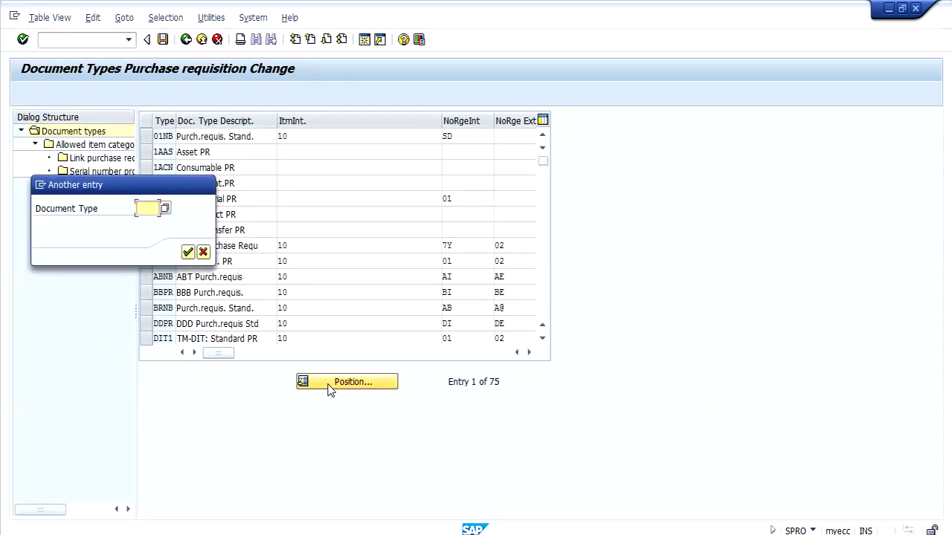
{"action": "type", "text": "znew"}
{"action": "key", "text": "Return"}
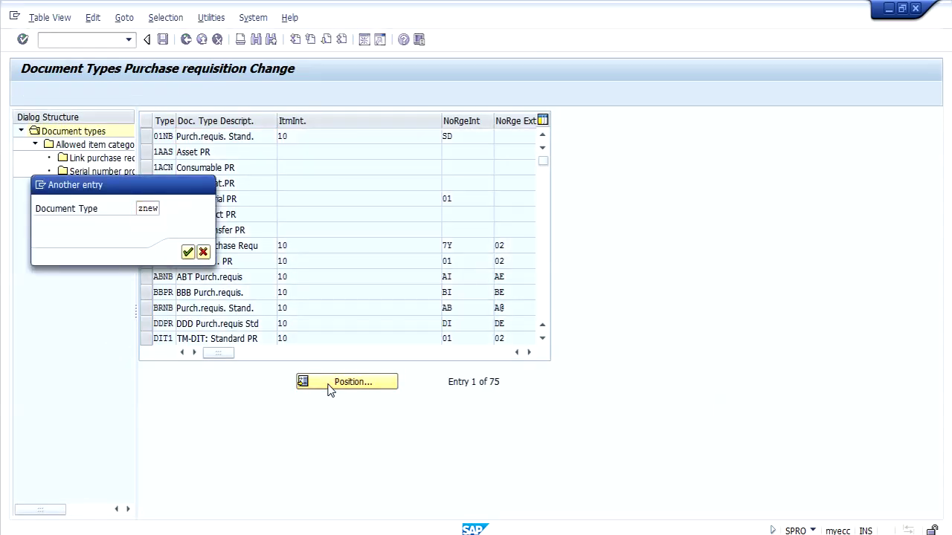
{"action": "left_click", "coordinate": [146, 136]}
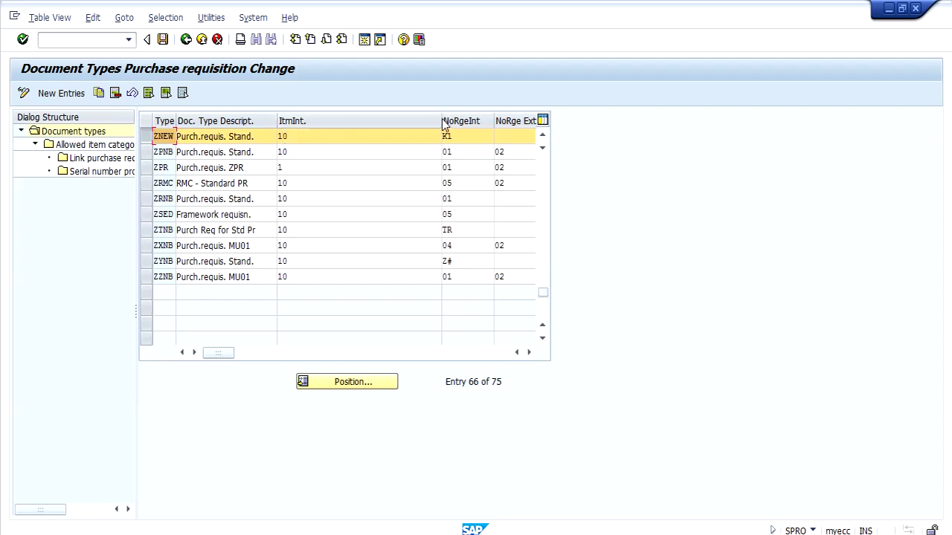
- Narrow the item interval column and set document type ZNEW's item interval to 5
{"action": "left_click_drag", "start_coordinate": [439, 121], "coordinate": [346, 121]}
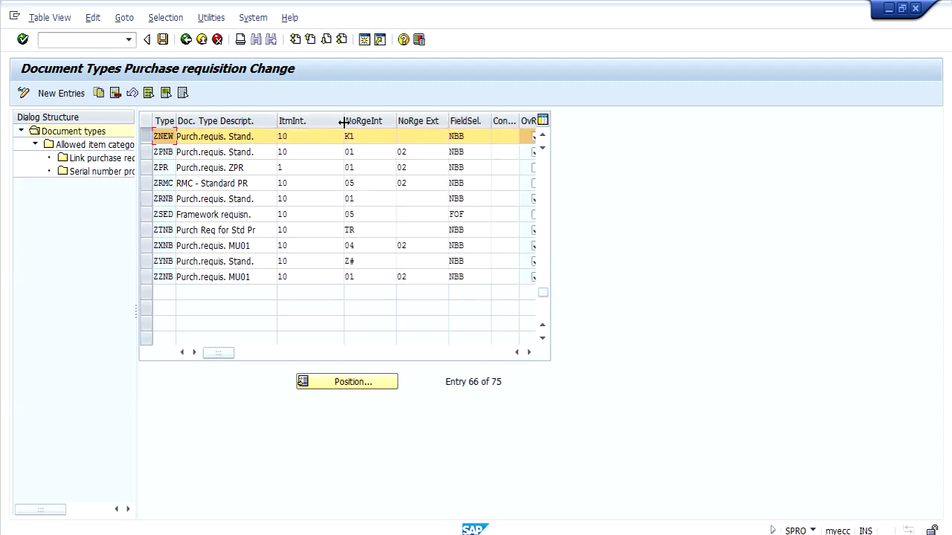
{"action": "left_click", "coordinate": [301, 137]}
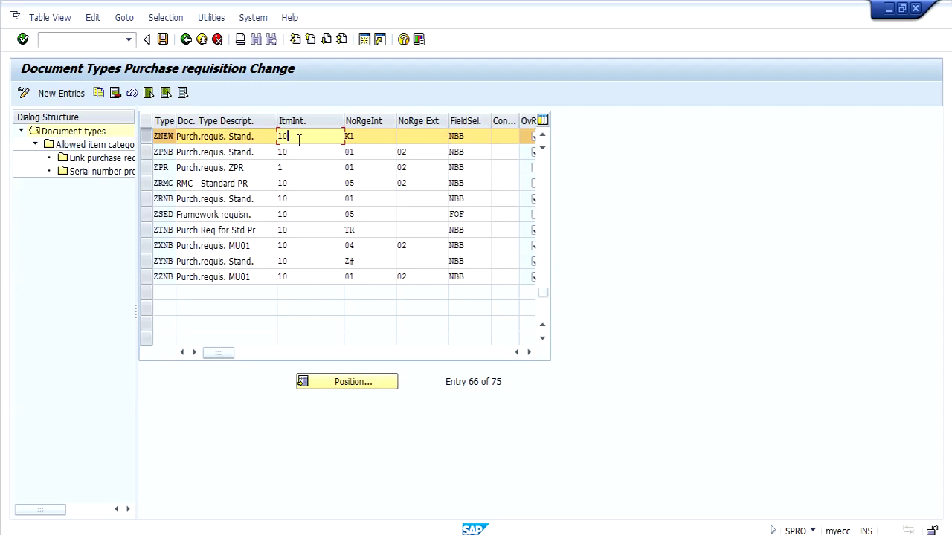
{"action": "key", "text": "BackSpace"}
{"action": "key", "text": "BackSpace"}
{"action": "type", "text": "5"}
- Tighten the item interval and internal number range columns and review ZNEW's number range, field selection and overall release settings
{"action": "left_click", "coordinate": [375, 136]}
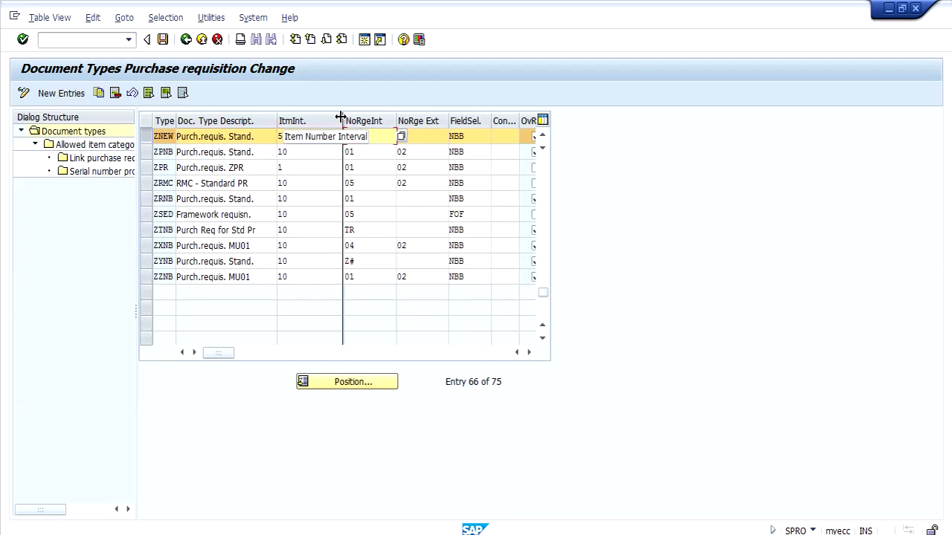
{"action": "left_click_drag", "start_coordinate": [322, 118], "coordinate": [320, 117]}
{"action": "left_click", "coordinate": [373, 136]}
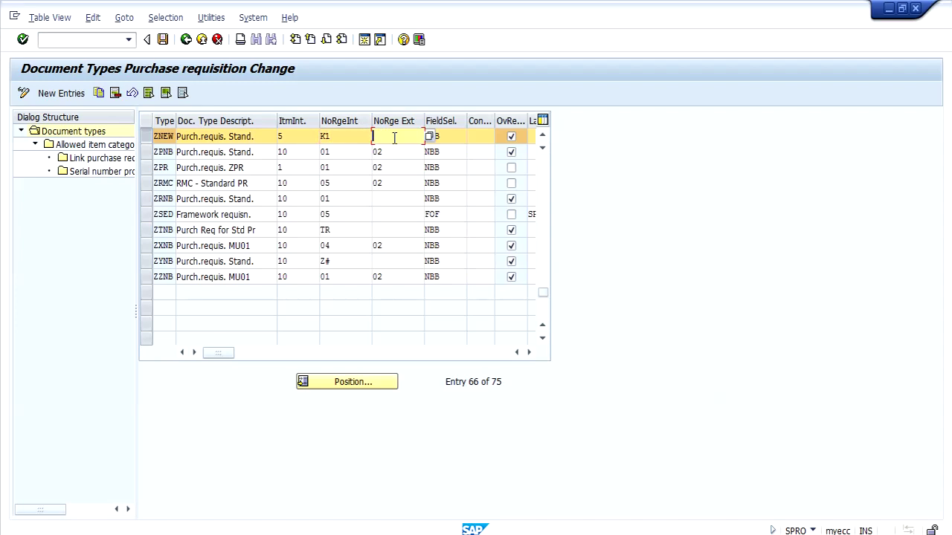
{"action": "left_click_drag", "start_coordinate": [372, 120], "coordinate": [363, 121]}
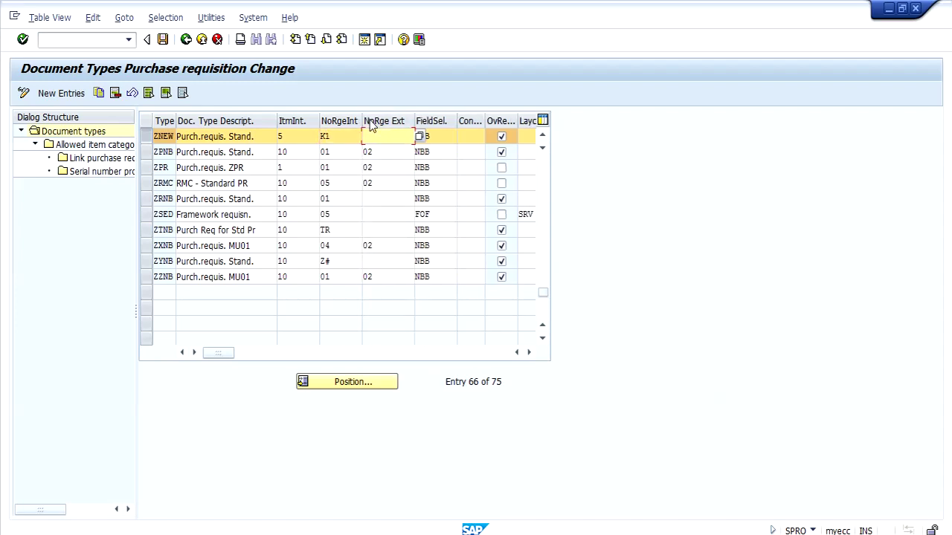
{"action": "left_click", "coordinate": [438, 139]}
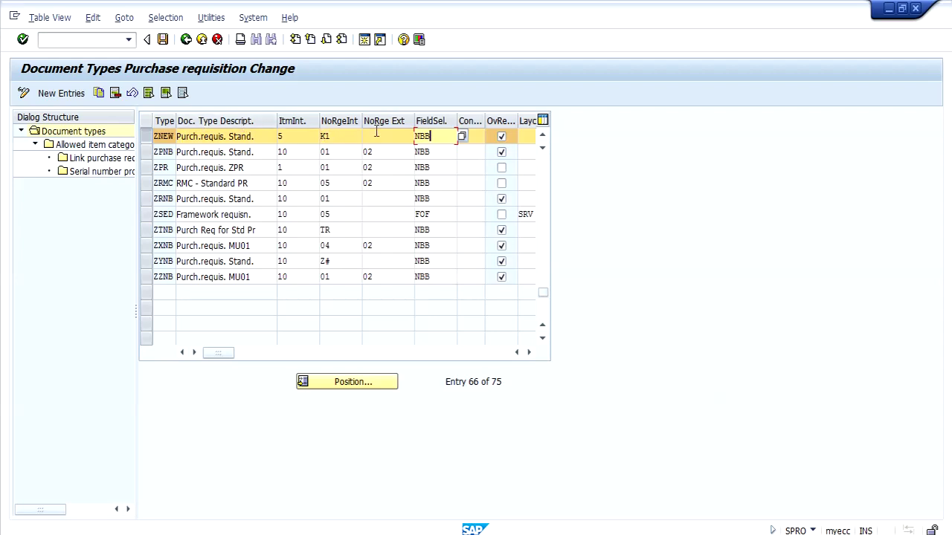
{"action": "left_click", "coordinate": [501, 137]}
- Open the allowed item categories for document type ZNEW and review the Standard and Stock transfer entries
{"action": "double_click", "coordinate": [126, 147]}
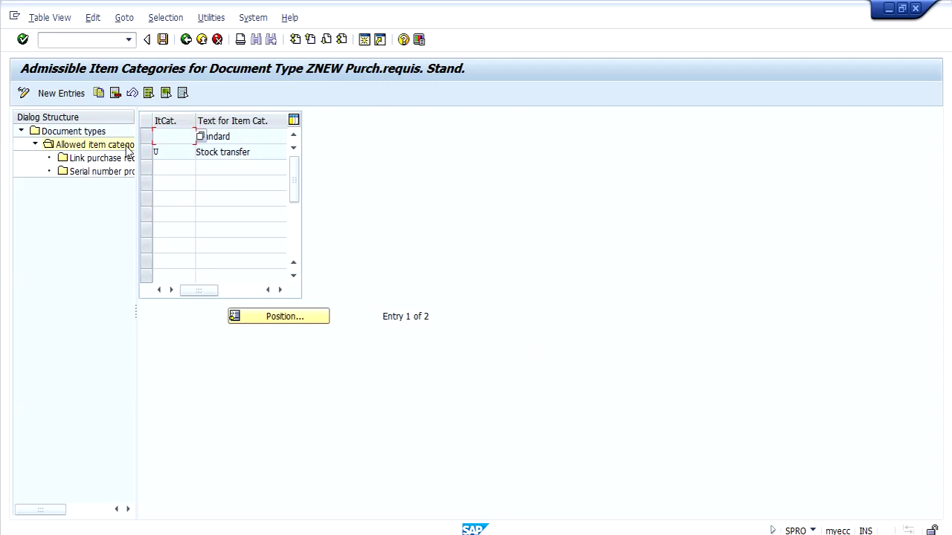
{"action": "left_click", "coordinate": [244, 152]}
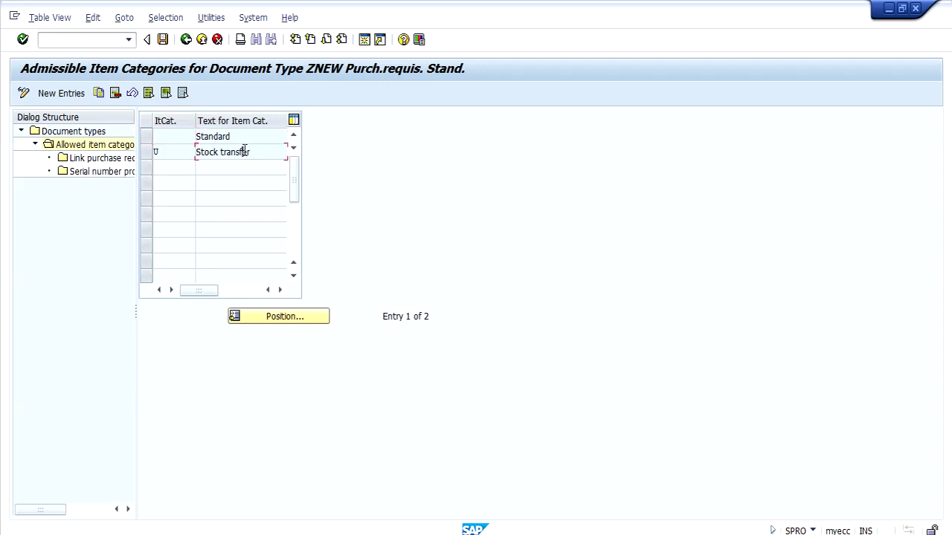
{"action": "left_click", "coordinate": [235, 137]}
{"action": "left_click", "coordinate": [238, 153]}
- Select the Standard item category, open its link between purchase requisition and document type, and review the ZNEW entry
{"action": "left_click", "coordinate": [145, 136]}
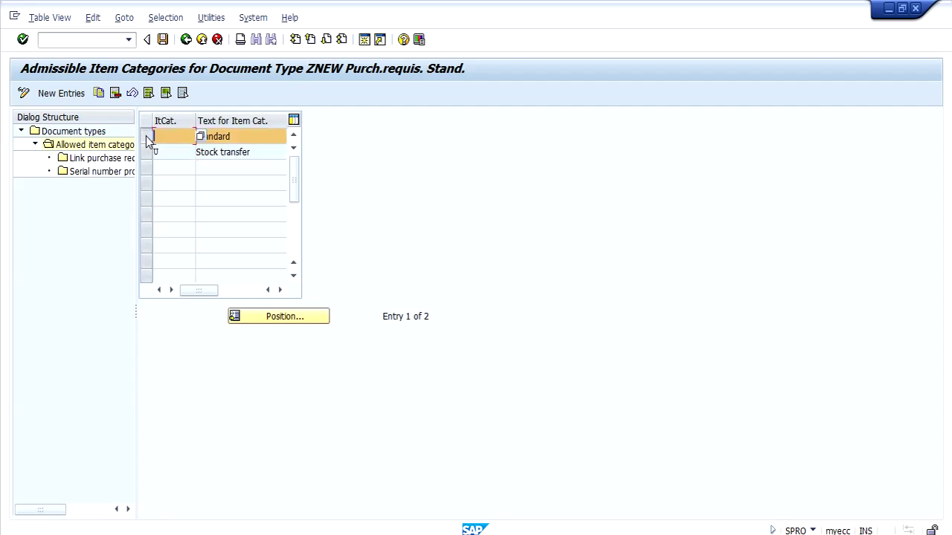
{"action": "left_click", "coordinate": [238, 136]}
{"action": "double_click", "coordinate": [116, 160]}
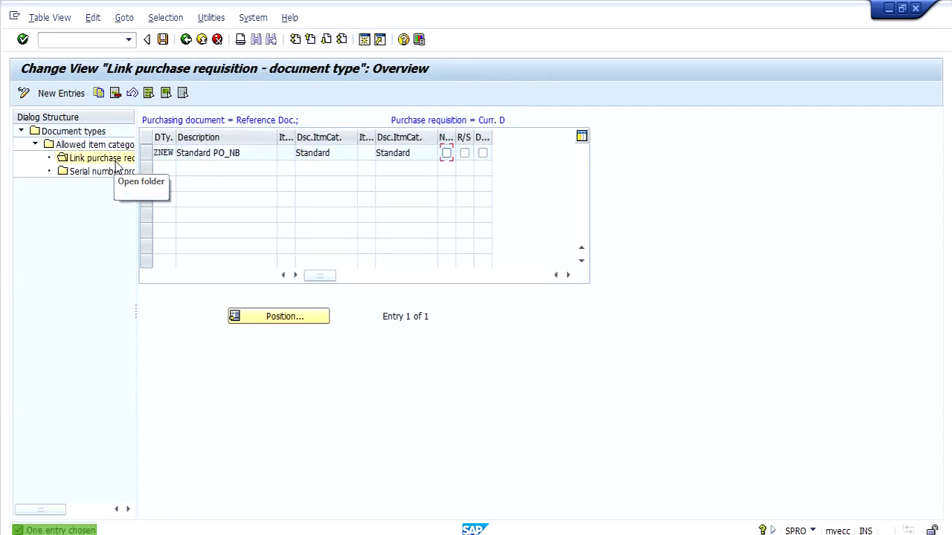
{"action": "left_click", "coordinate": [254, 156]}
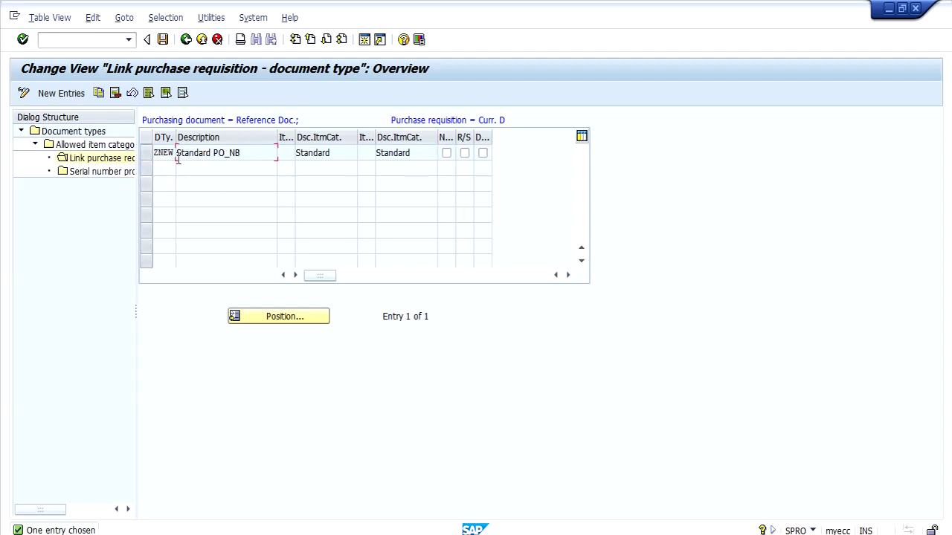
{"action": "left_click", "coordinate": [147, 156]}
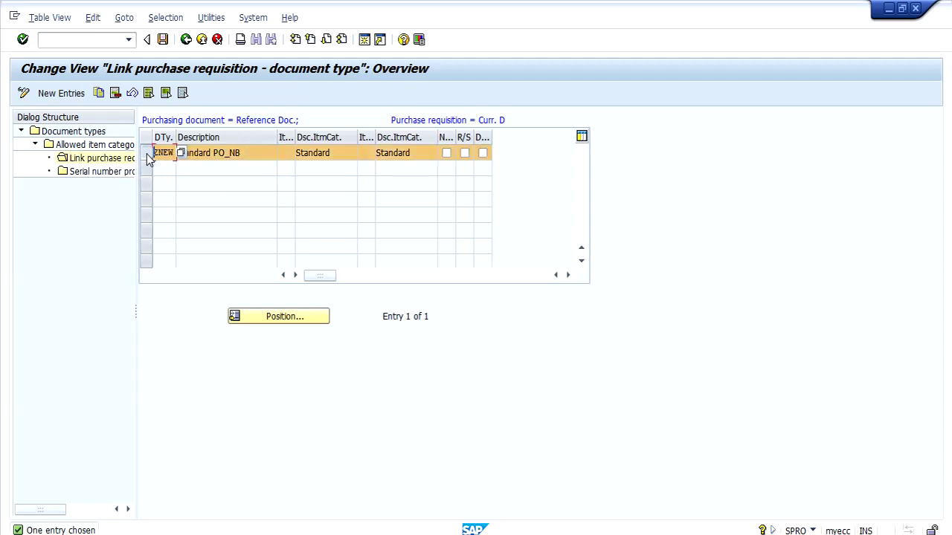
{"action": "left_click", "coordinate": [217, 153]}
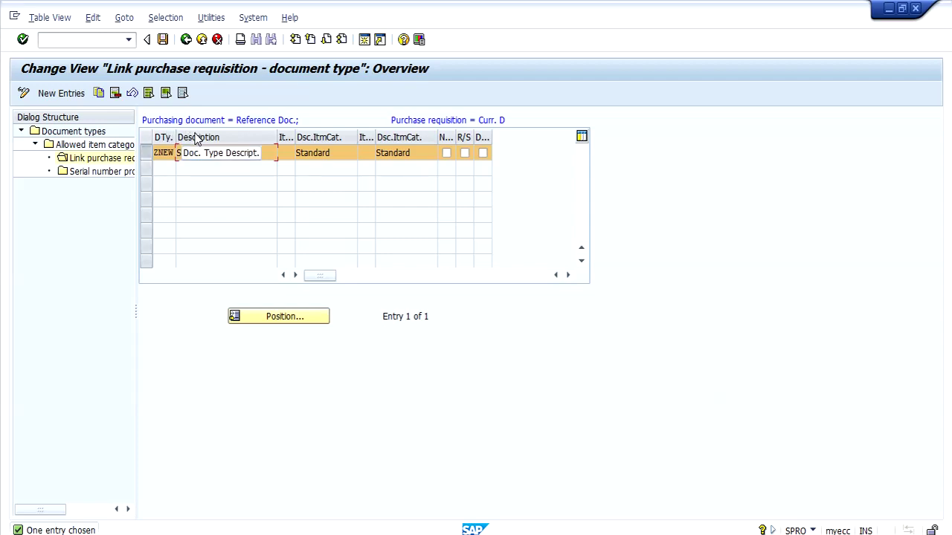
- Save the document type changes to the proposed TEST customizing request and return to ZNEW's item categories
{"action": "left_click", "coordinate": [164, 41]}
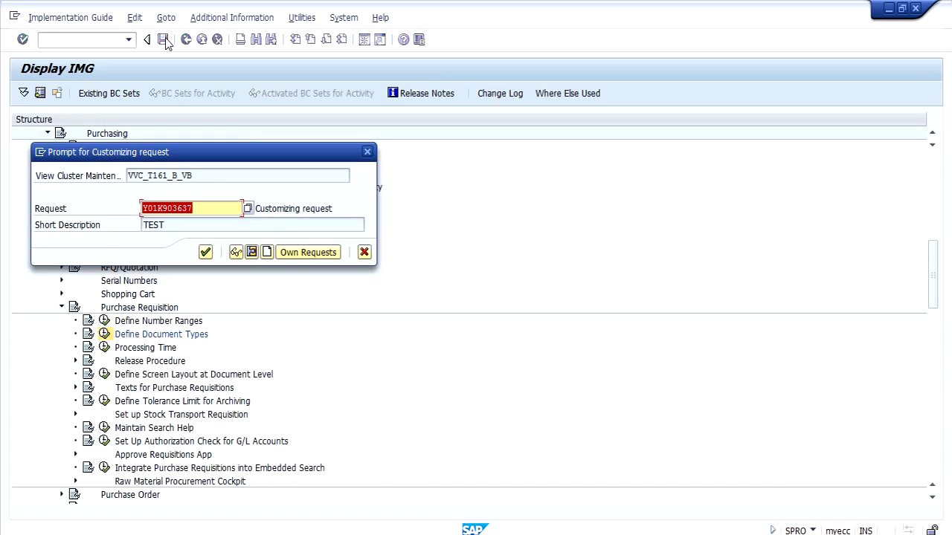
{"action": "key", "text": "Return"}
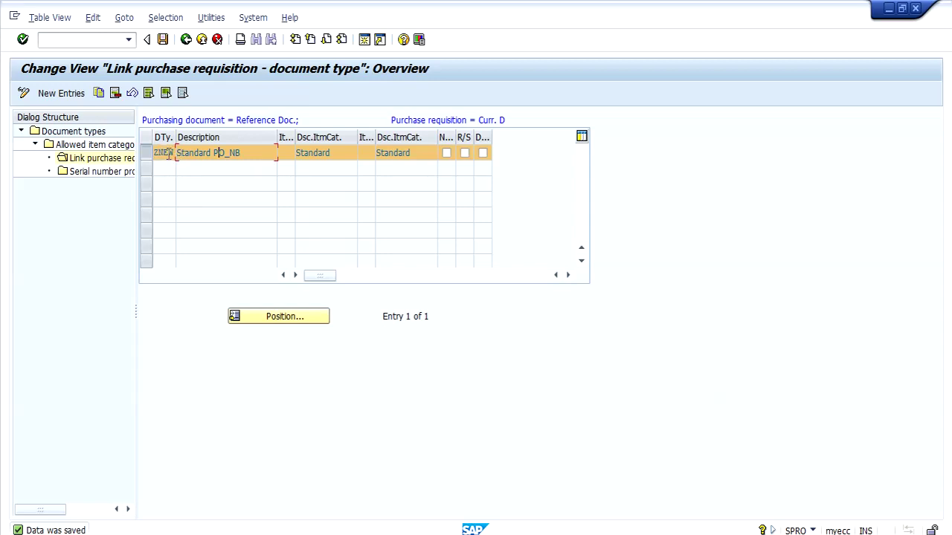
{"action": "left_click", "coordinate": [186, 39]}
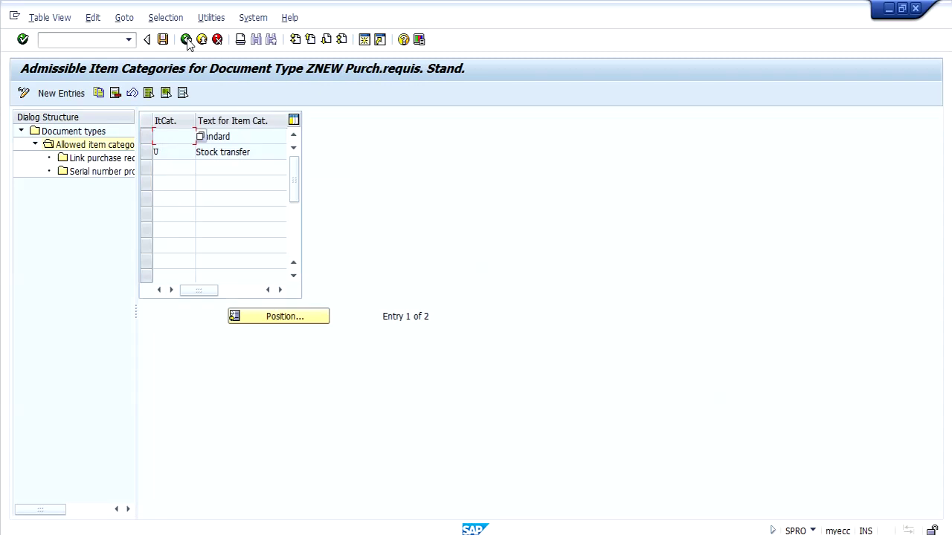
- Return to the requisition document types overview at ZNEW, and open the reference IMG in a new session with /ospro
{"action": "left_click", "coordinate": [186, 38]}
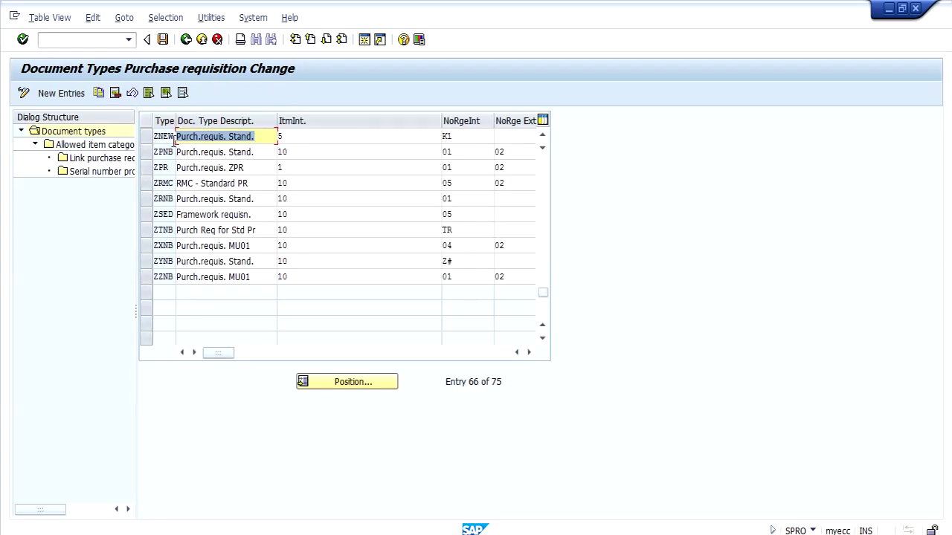
{"action": "left_click_drag", "start_coordinate": [155, 137], "coordinate": [178, 137]}
{"action": "left_click", "coordinate": [113, 38]}
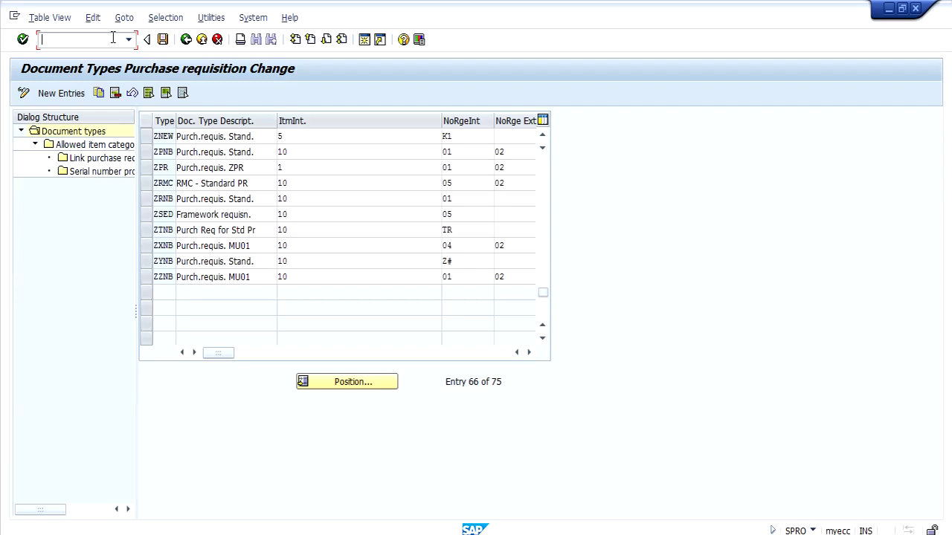
{"action": "left_click", "coordinate": [394, 534]}
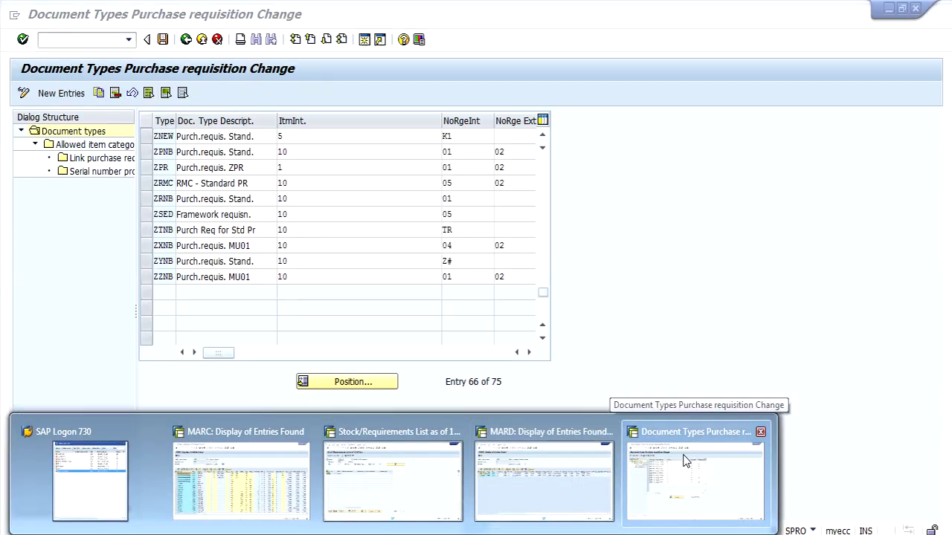
{"action": "left_click", "coordinate": [685, 461]}
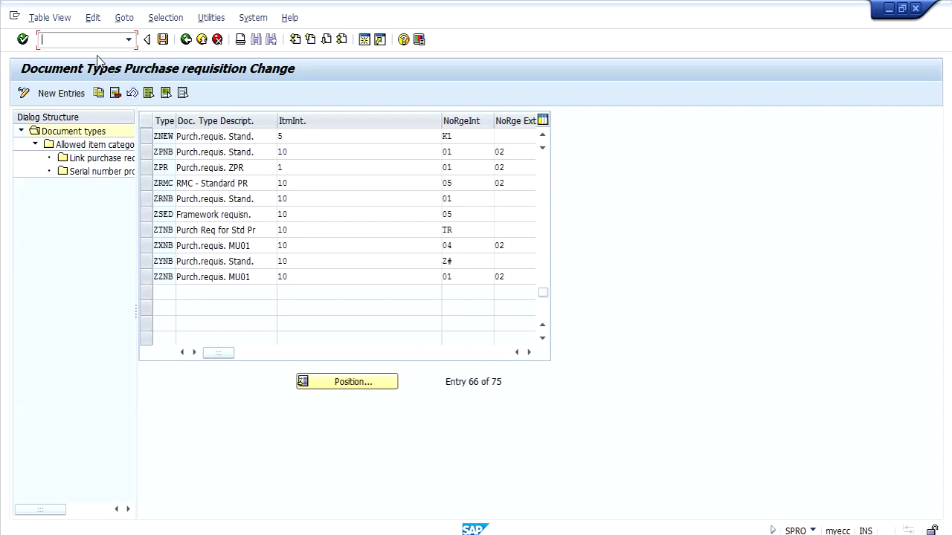
{"action": "type", "text": "/ospro"}
{"action": "key", "text": "Return"}
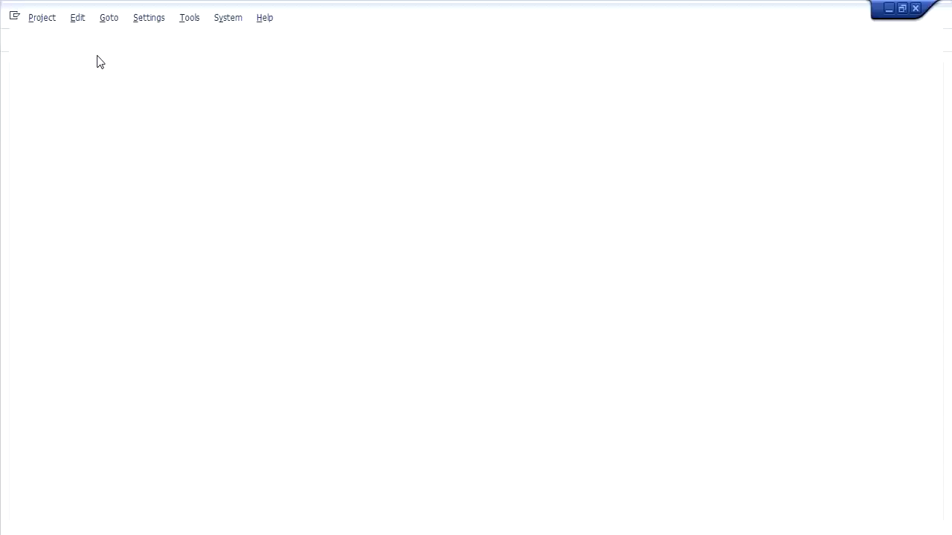
{"action": "left_click", "coordinate": [78, 97]}
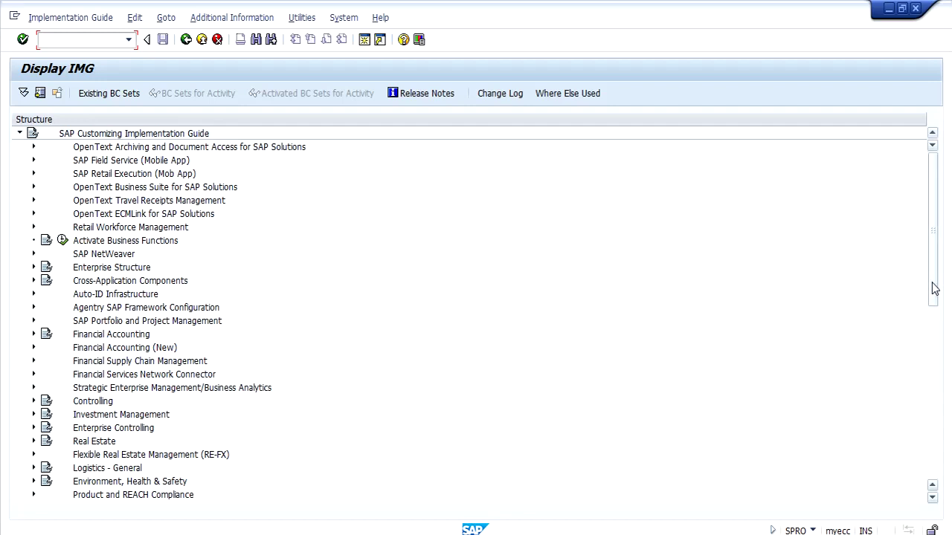
- Run Carry Out Overall Maintenance of MRP Groups under Materials Management, Consumption-Based Planning, MRP Groups
{"action": "left_click_drag", "start_coordinate": [934, 289], "coordinate": [746, 334]}
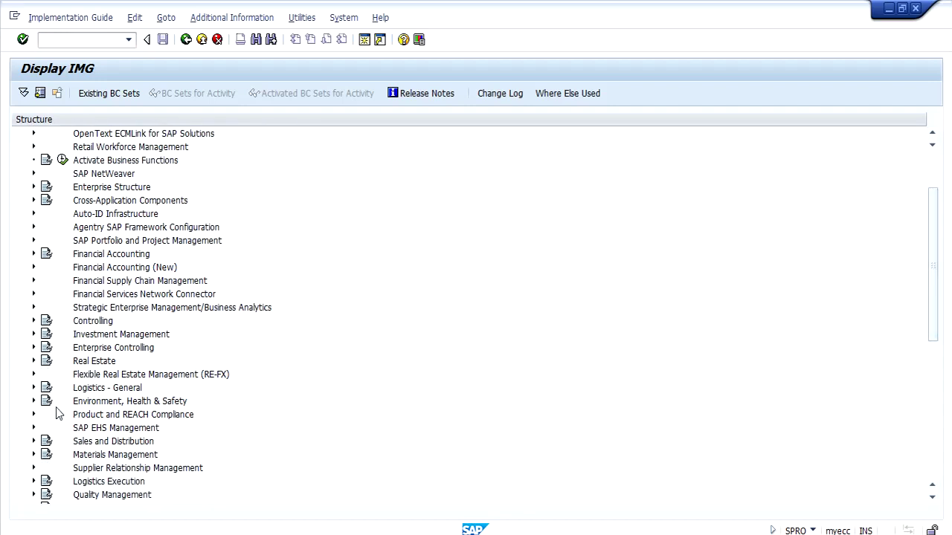
{"action": "left_click", "coordinate": [34, 455]}
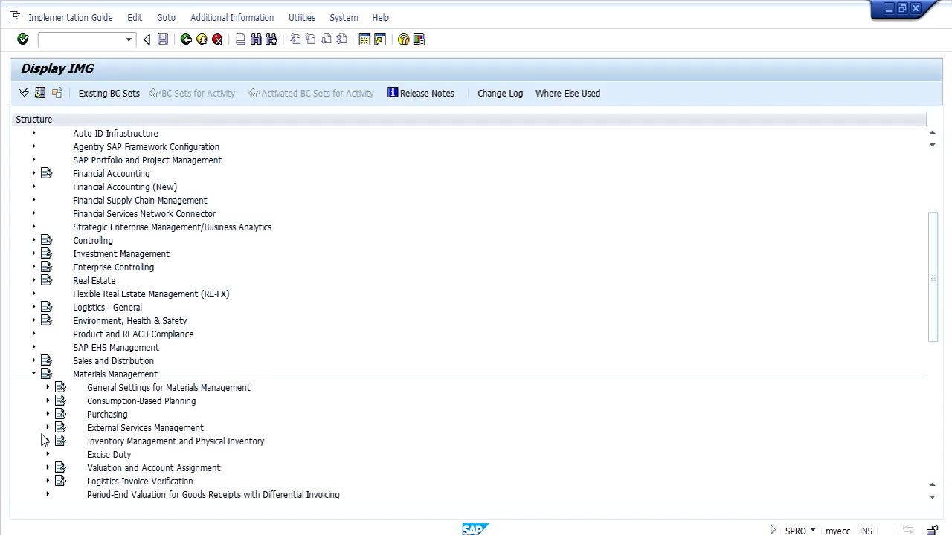
{"action": "left_click", "coordinate": [48, 402]}
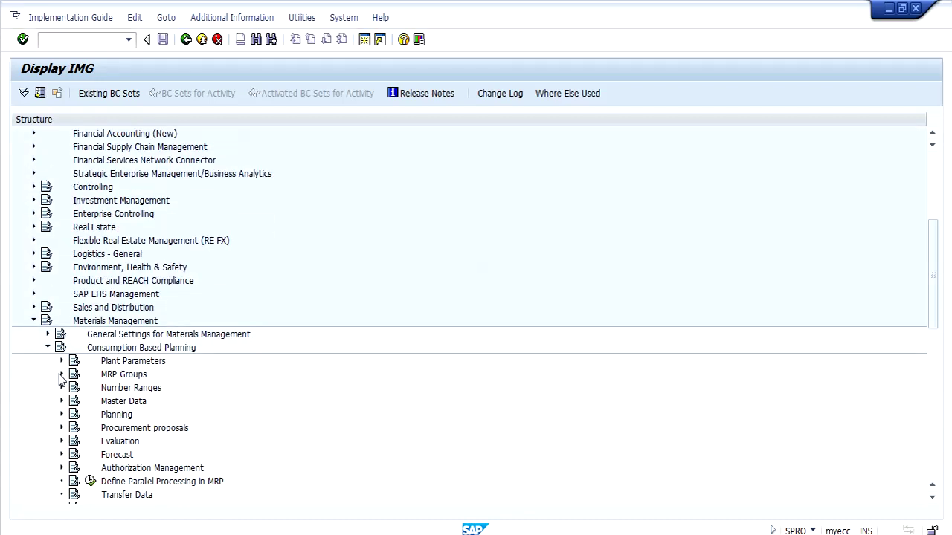
{"action": "left_click", "coordinate": [62, 374]}
{"action": "left_click", "coordinate": [146, 390]}
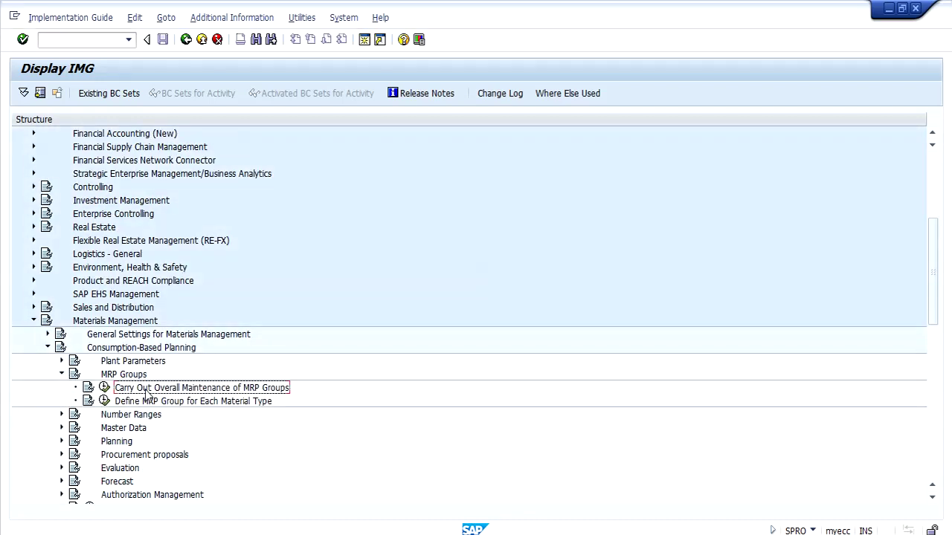
{"action": "left_click", "coordinate": [105, 388]}
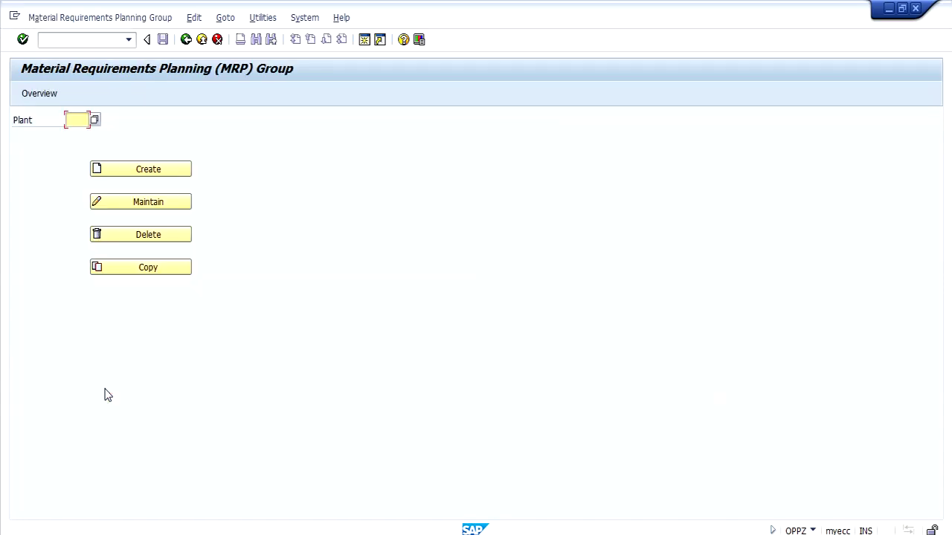
- Enter plant 1000 and open its MRP group 0000 for maintenance
{"action": "key", "text": "BackSpace"}
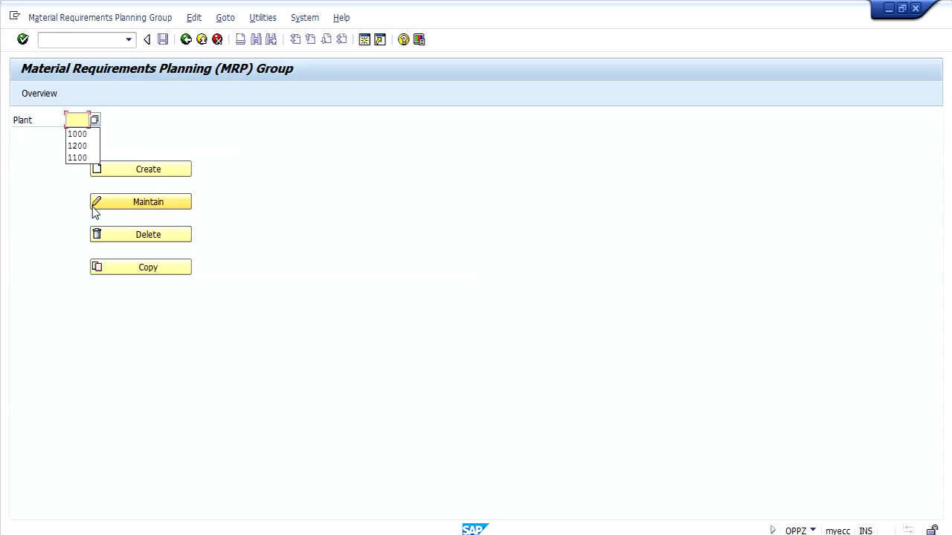
{"action": "key", "text": "Down"}
{"action": "key", "text": "Return"}
{"action": "left_click", "coordinate": [112, 208]}
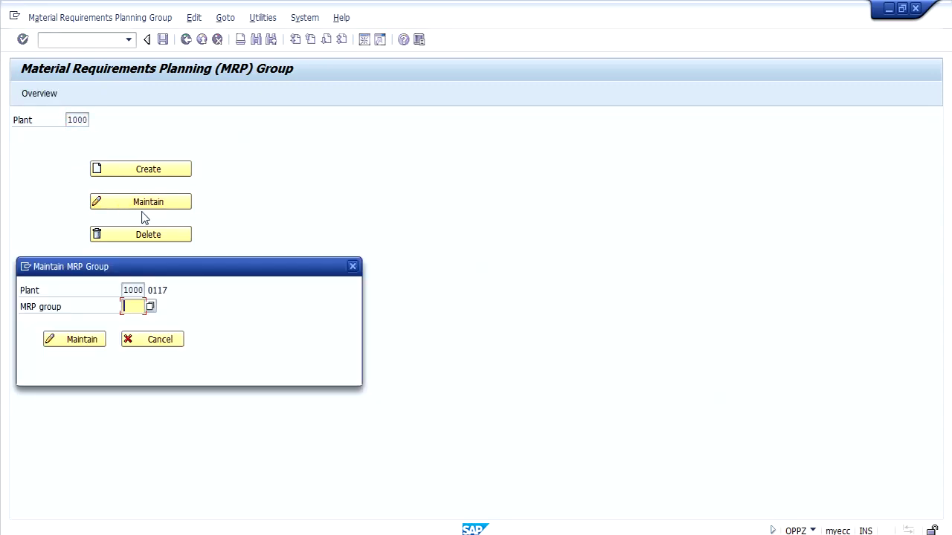
{"action": "left_click", "coordinate": [141, 305]}
{"action": "left_click", "coordinate": [132, 320]}
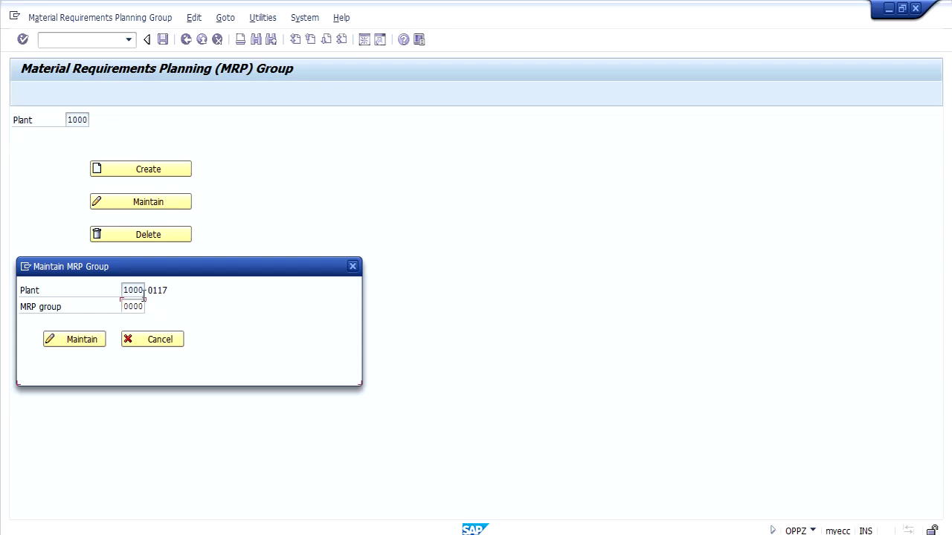
{"action": "key", "text": "Return"}
{"action": "left_click", "coordinate": [79, 339]}
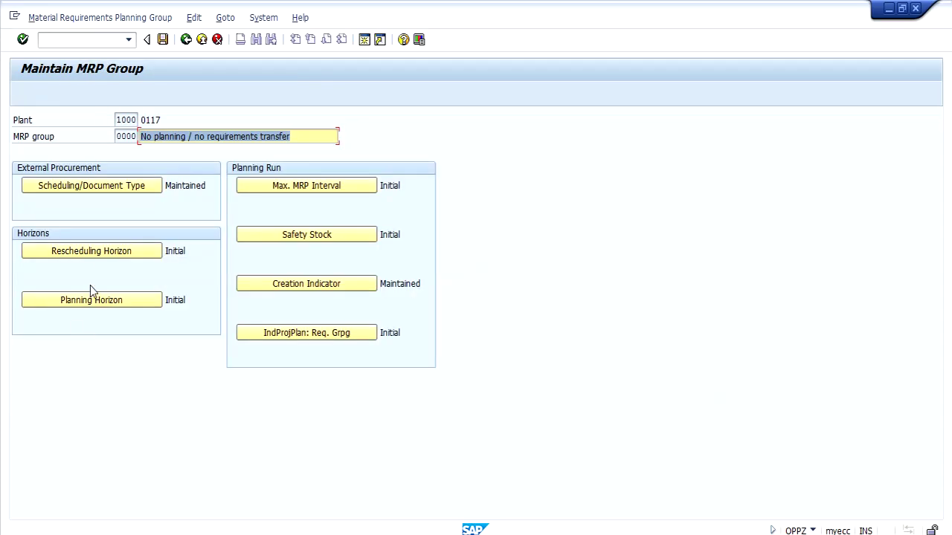
- Open the MRP group's Scheduling/Document Type settings and review the document type assigned for standard purchase orders (DocType SPO)
{"action": "left_click", "coordinate": [116, 190]}
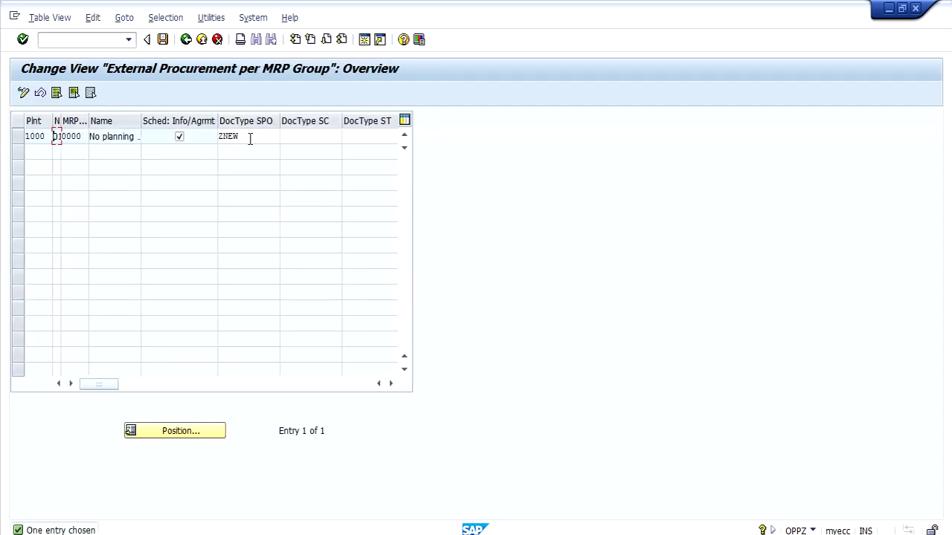
{"action": "double_click", "coordinate": [251, 138]}
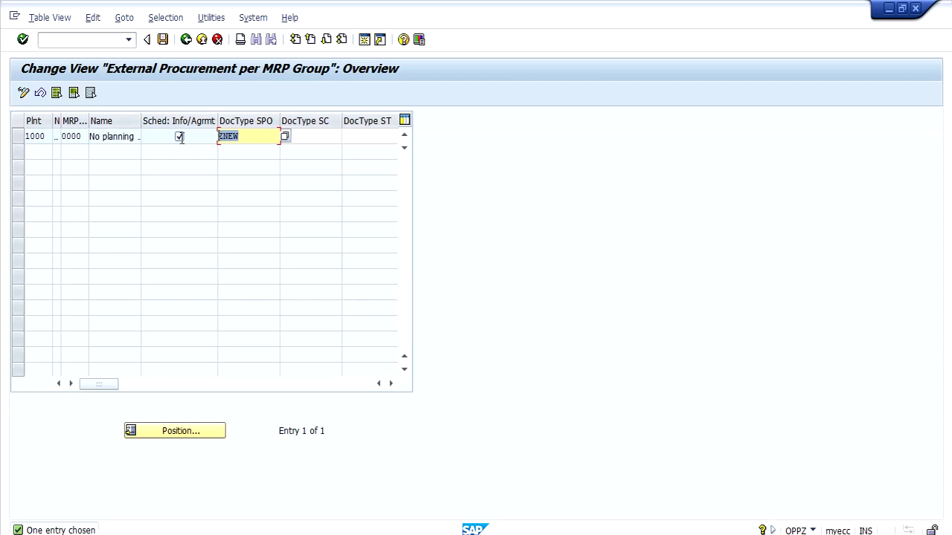
{"action": "left_click", "coordinate": [244, 139]}
{"action": "left_click_drag", "start_coordinate": [249, 136], "coordinate": [208, 143]}
- Open the MRP group maintenance directly with transaction /noppz
{"action": "left_click", "coordinate": [106, 42]}
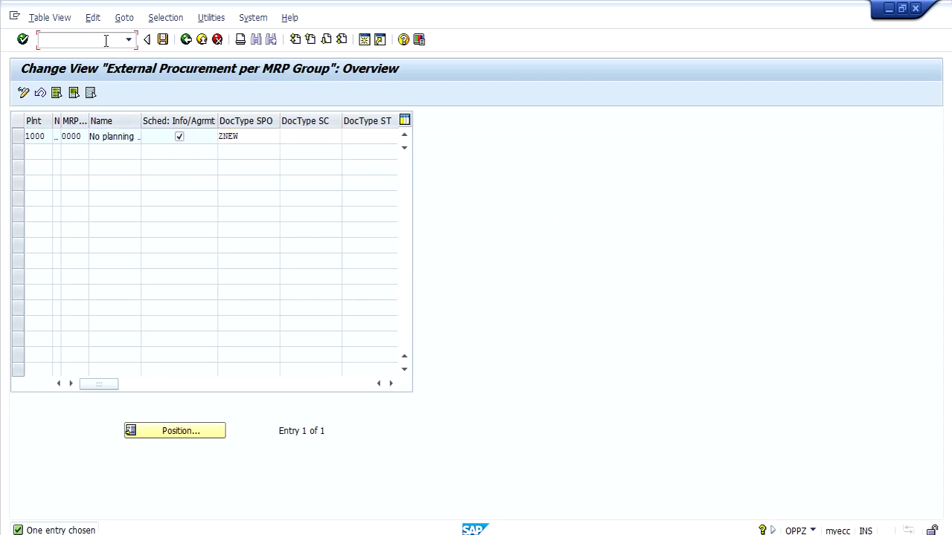
{"action": "type", "text": "/noppz"}
{"action": "key", "text": "Return"}
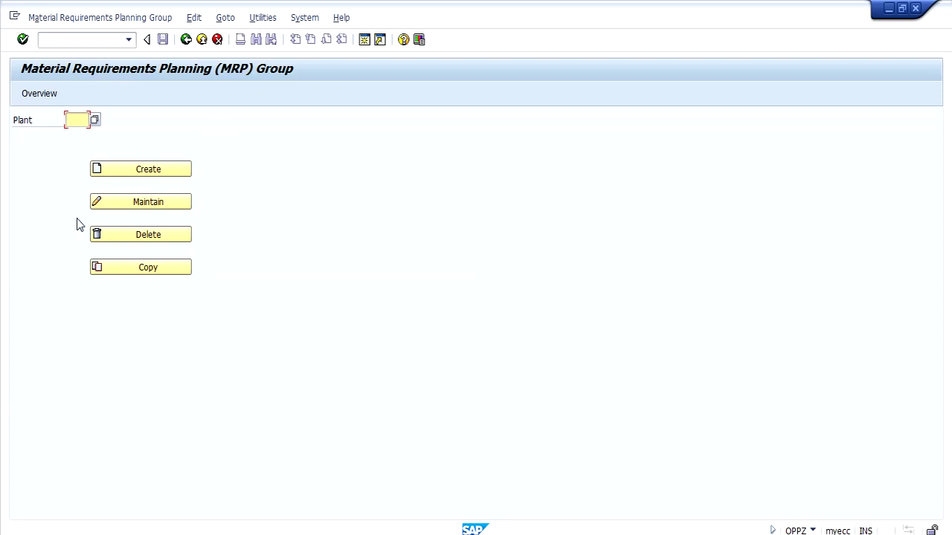
{"action": "left_click", "coordinate": [88, 37]}
{"action": "type", "text": "/nom"}
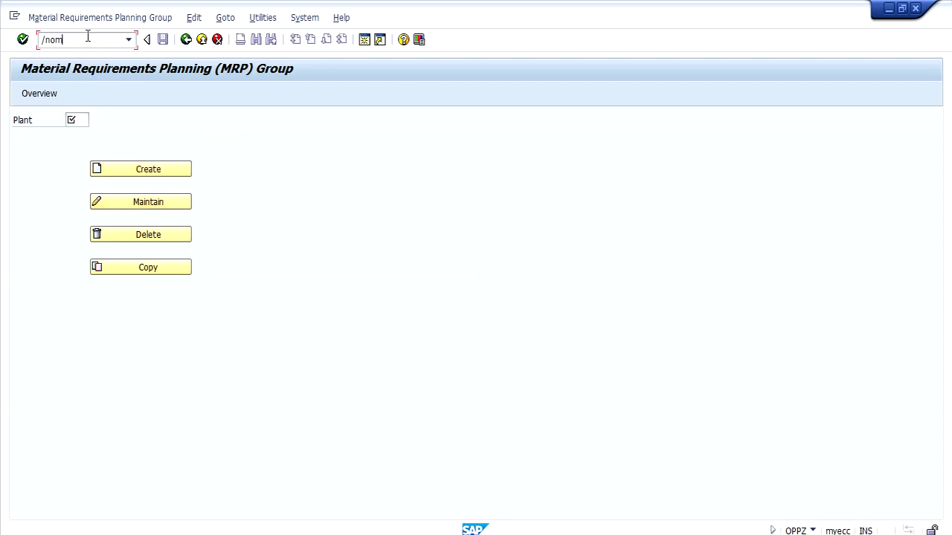
{"action": "type", "text": "wt"}
{"action": "key", "text": "Return"}
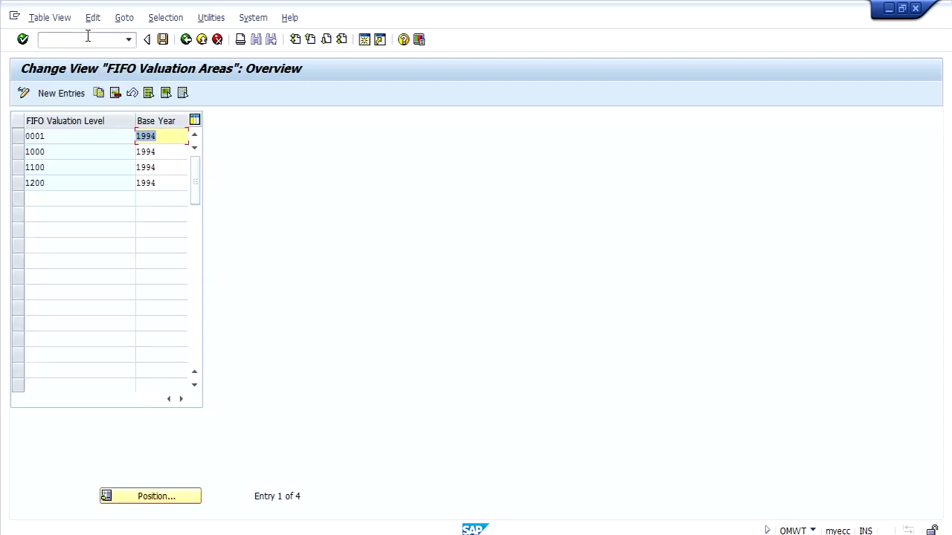
{"action": "left_click", "coordinate": [87, 37]}
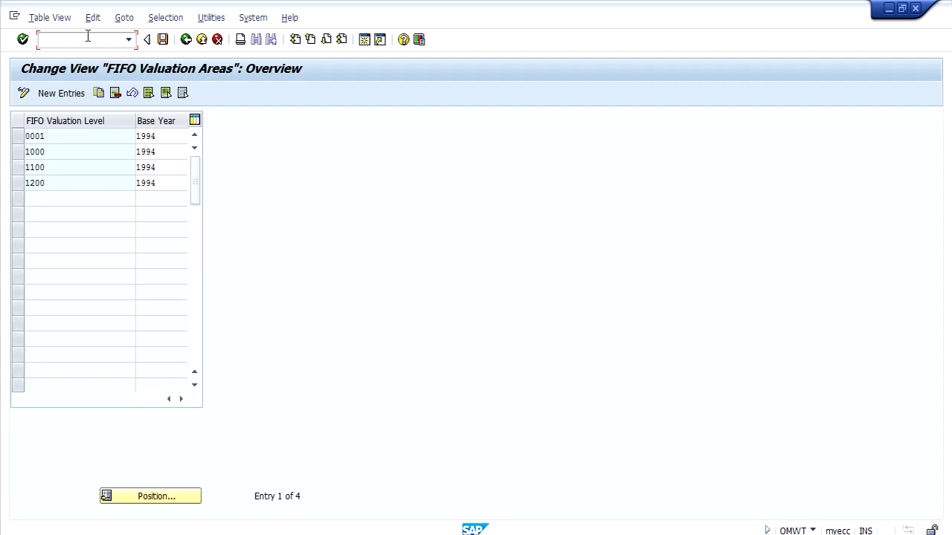
{"action": "type", "text": "/noppz"}
{"action": "key", "text": "Return"}
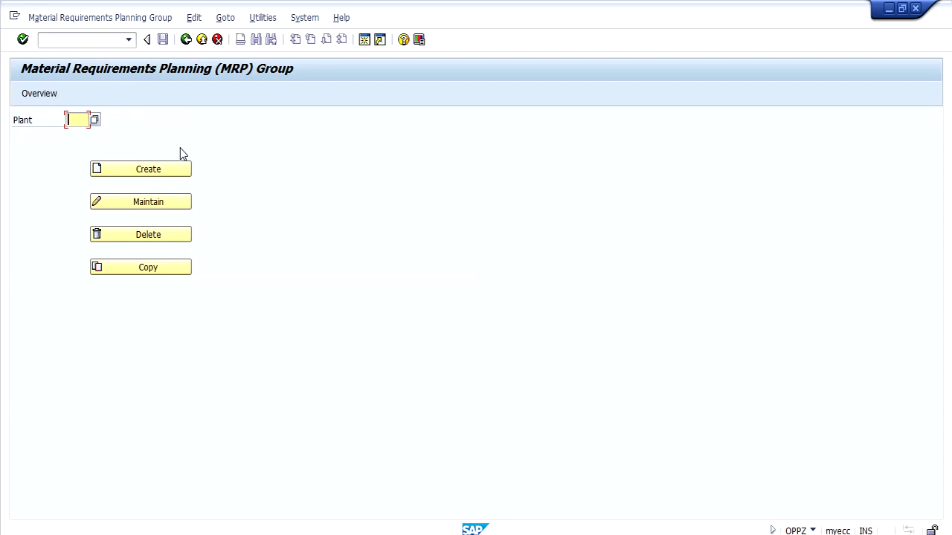
- Call transaction /nomi8 and open the MRP plant parameters of plant 1000 for maintenance
{"action": "left_click", "coordinate": [96, 40]}
{"action": "type", "text": "/nom"}
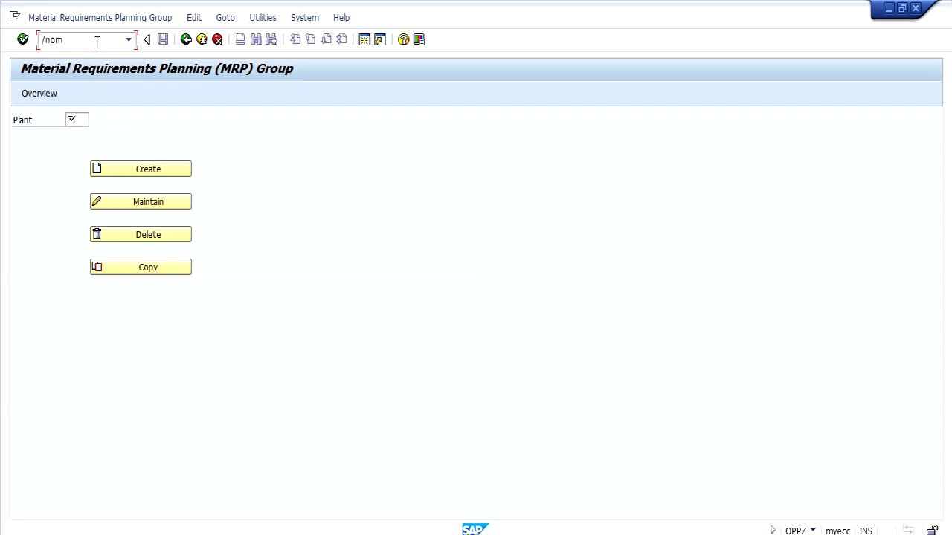
{"action": "type", "text": "i8"}
{"action": "key", "text": "Return"}
{"action": "left_click", "coordinate": [80, 152]}
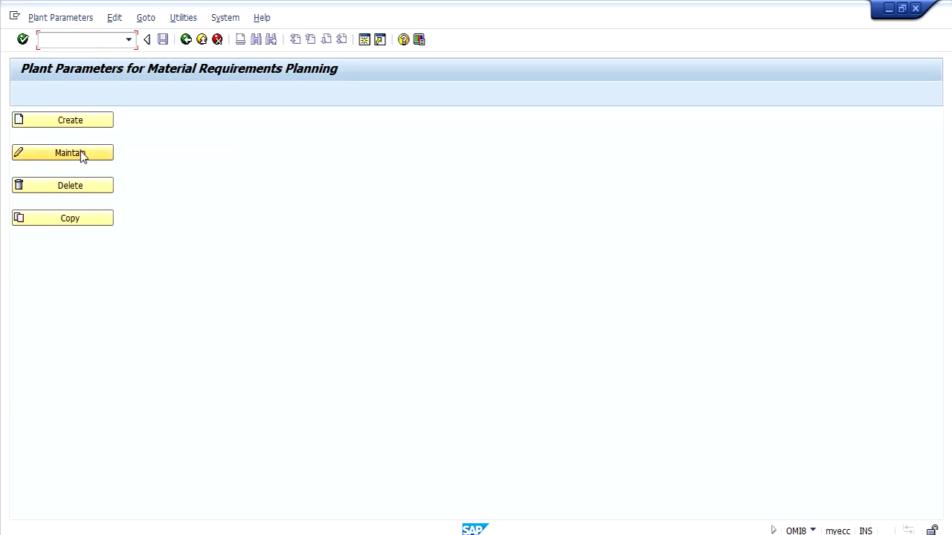
{"action": "type", "text": "1"}
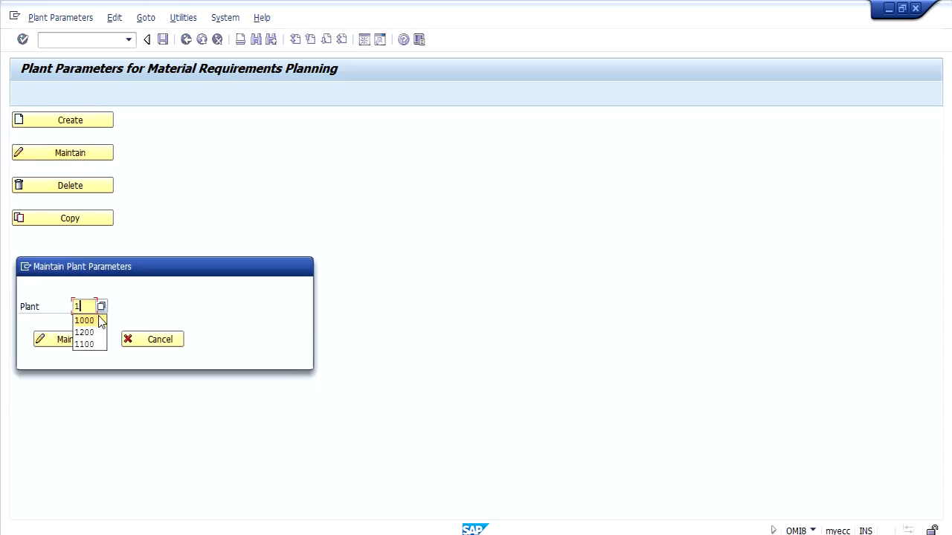
{"action": "type", "text": "000"}
{"action": "key", "text": "Return"}
{"action": "left_click", "coordinate": [72, 340]}
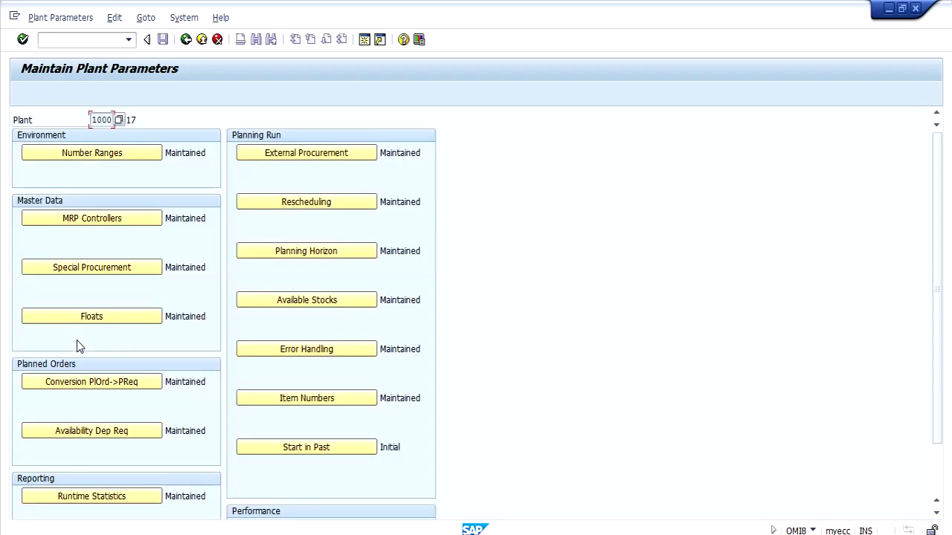
- Review the purchase requisition number range assigned to plant 1000 under Number Ranges, and return to the plant parameters
{"action": "left_click", "coordinate": [109, 154]}
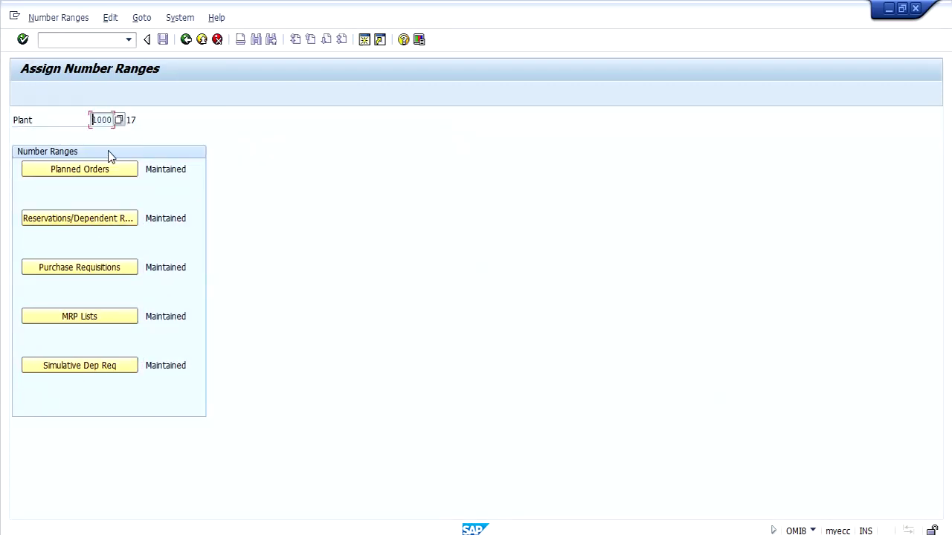
{"action": "left_click", "coordinate": [103, 273]}
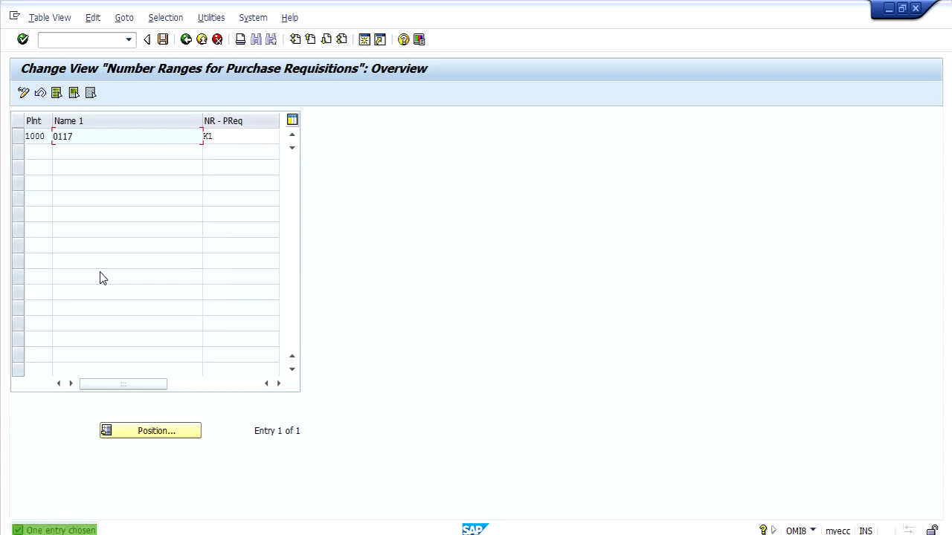
{"action": "double_click", "coordinate": [226, 138]}
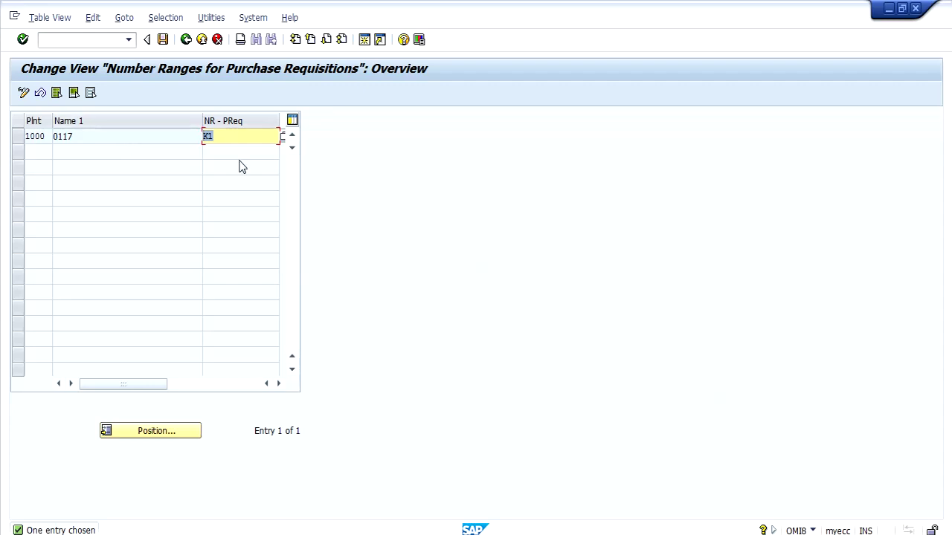
{"action": "left_click", "coordinate": [231, 133]}
{"action": "left_click", "coordinate": [186, 41]}
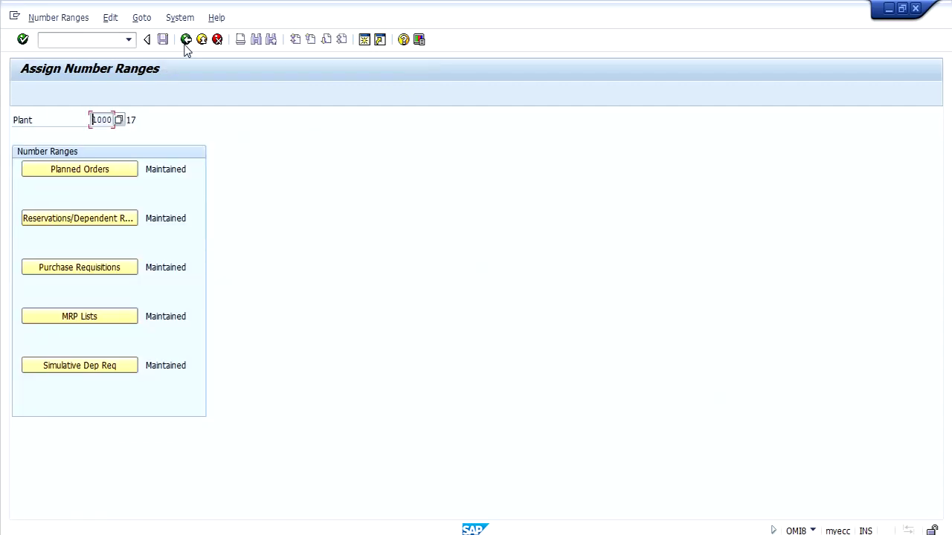
{"action": "left_click", "coordinate": [186, 41]}
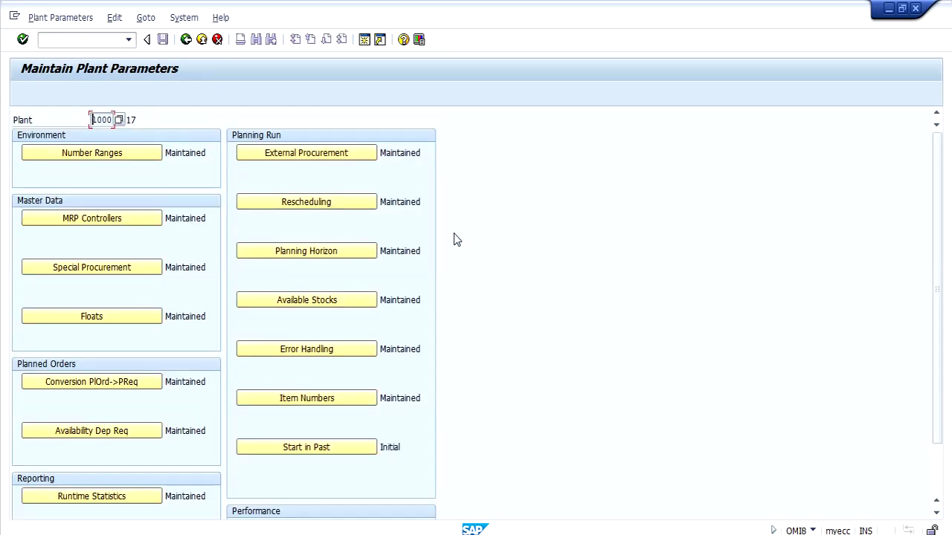
- Switch to the session with the requisition document types and leave it for the IMG structure
{"action": "left_click", "coordinate": [470, 533]}
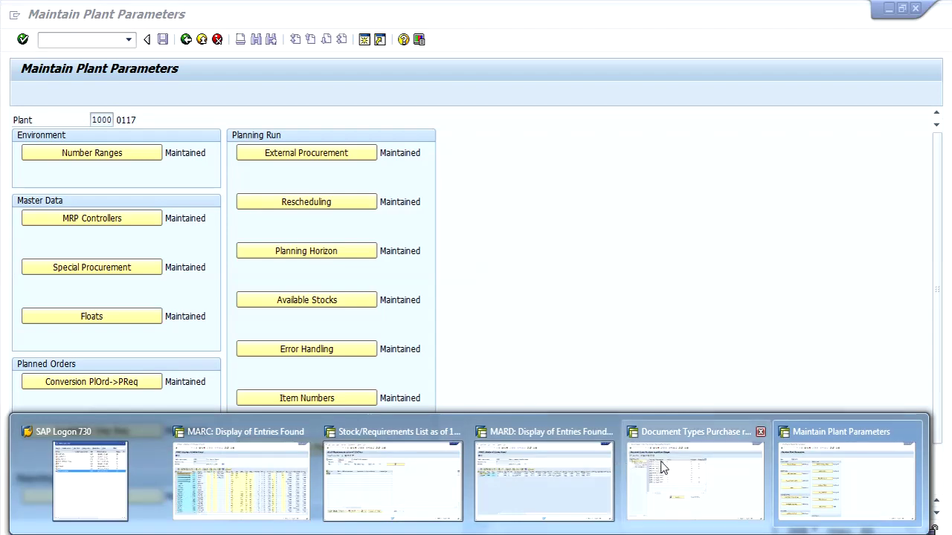
{"action": "left_click", "coordinate": [696, 480]}
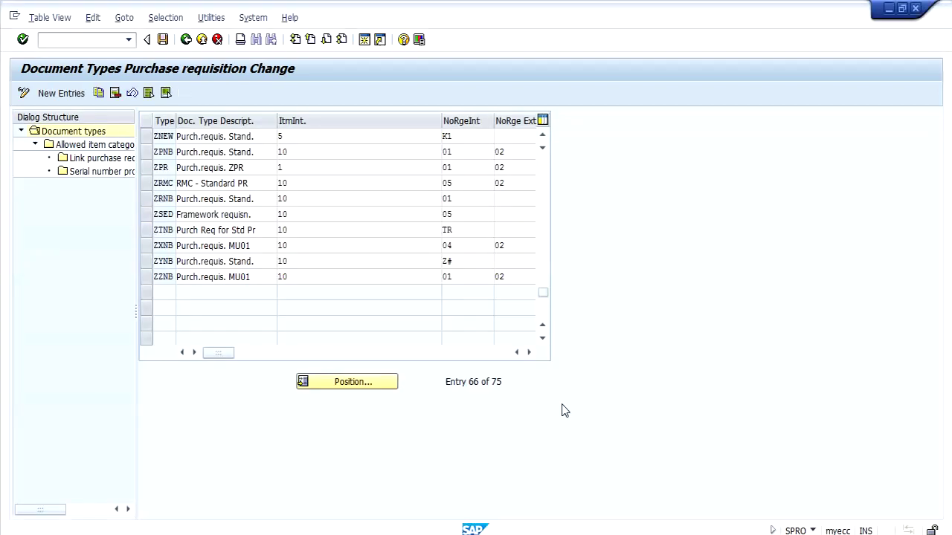
{"action": "left_click", "coordinate": [186, 41]}
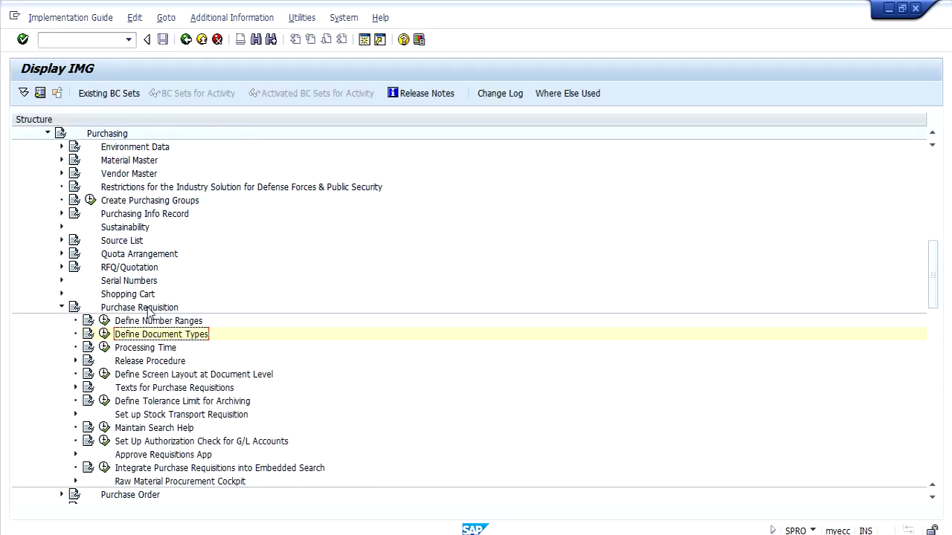
- Review the field selection keys in the purchase requisition document types and return to the IMG structure
{"action": "left_click", "coordinate": [104, 335]}
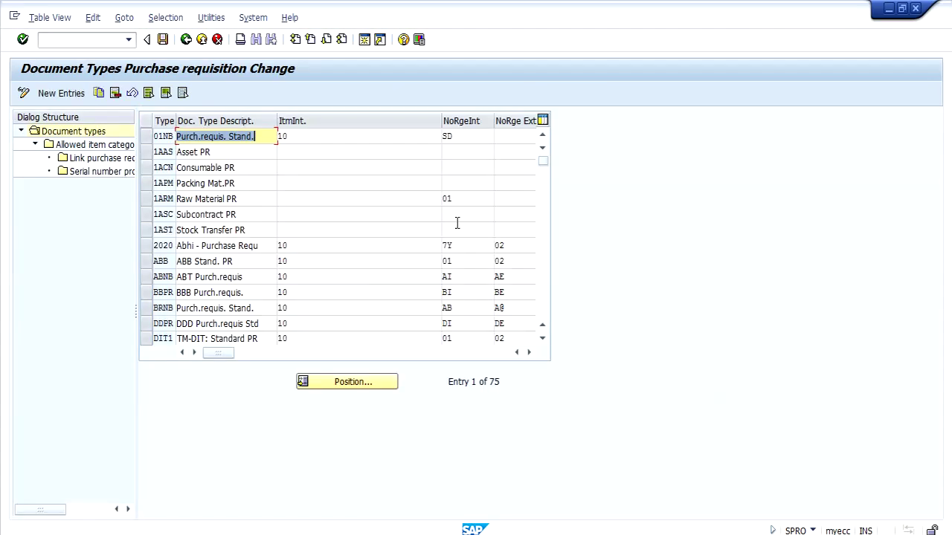
{"action": "left_click", "coordinate": [303, 355]}
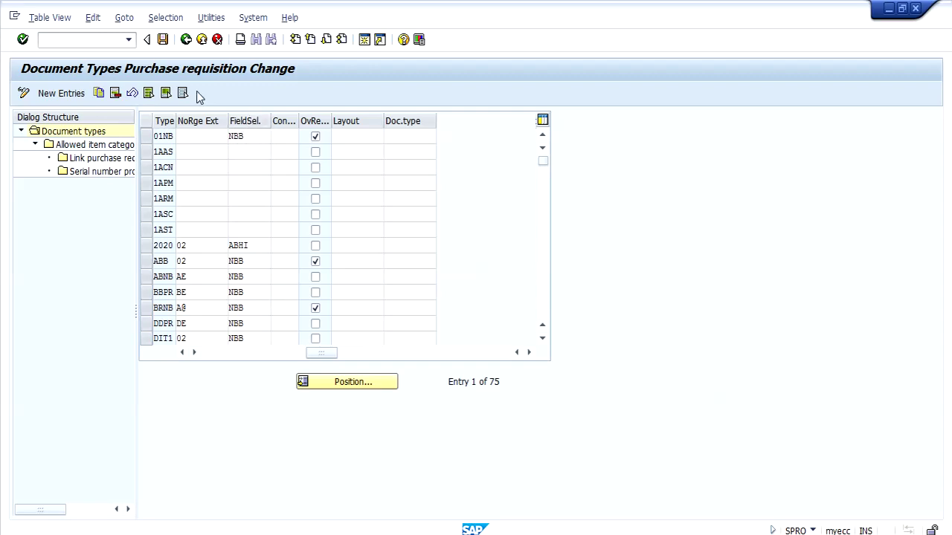
{"action": "left_click", "coordinate": [185, 41]}
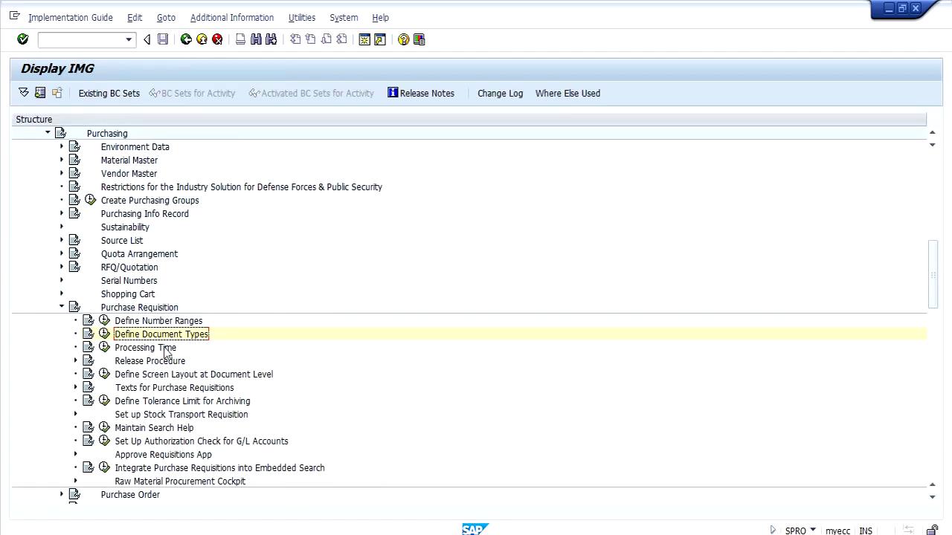
- Open Define Screen Layout at Document Level for purchase requisitions and position the list on field selection key NBB
{"action": "left_click", "coordinate": [170, 377]}
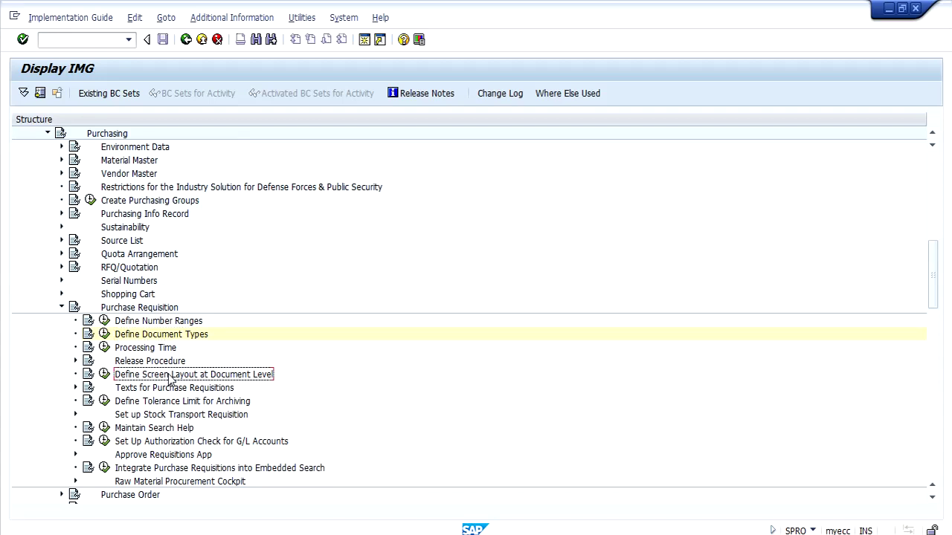
{"action": "left_click", "coordinate": [105, 375]}
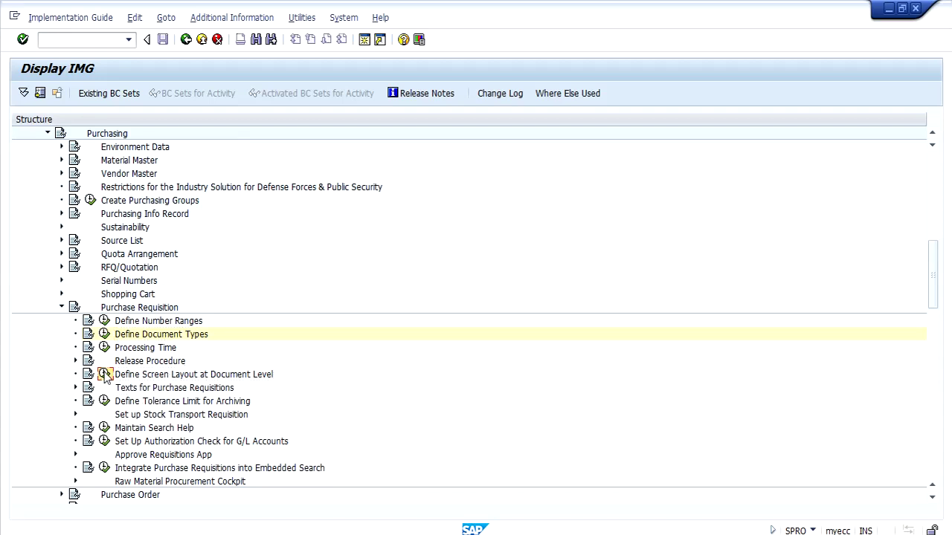
{"action": "left_click", "coordinate": [87, 421]}
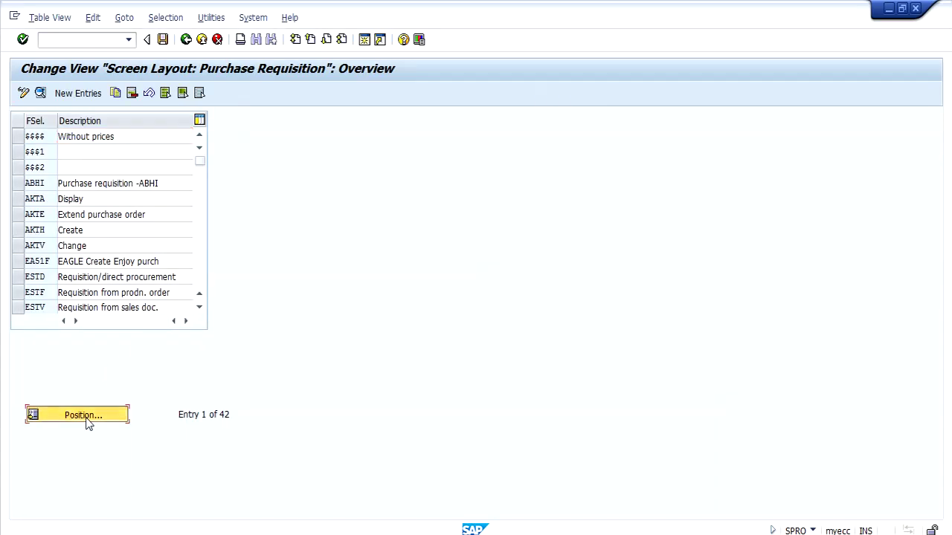
{"action": "type", "text": "nbb"}
{"action": "key", "text": "Return"}
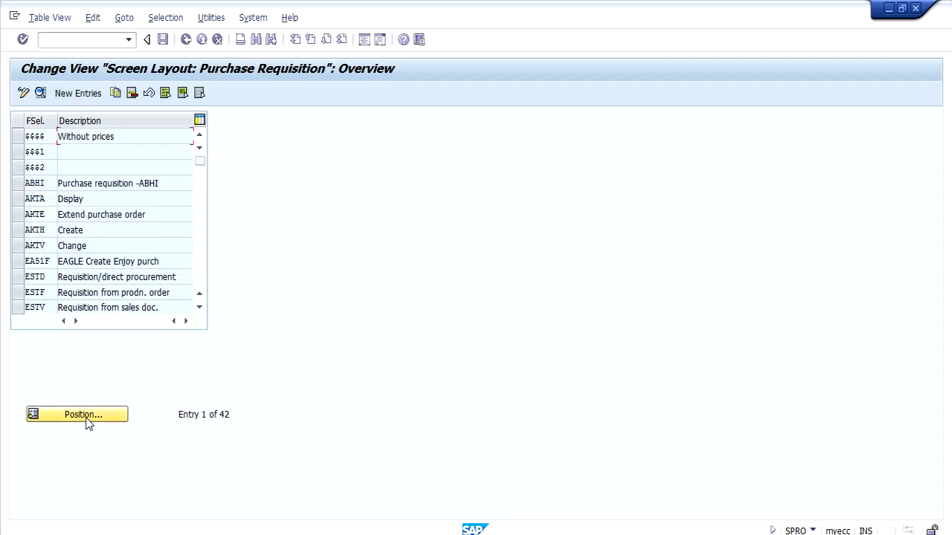
- Examine the field settings of the Basic Data, Item group for key NBB, and return to the IMG structure
{"action": "double_click", "coordinate": [49, 137]}
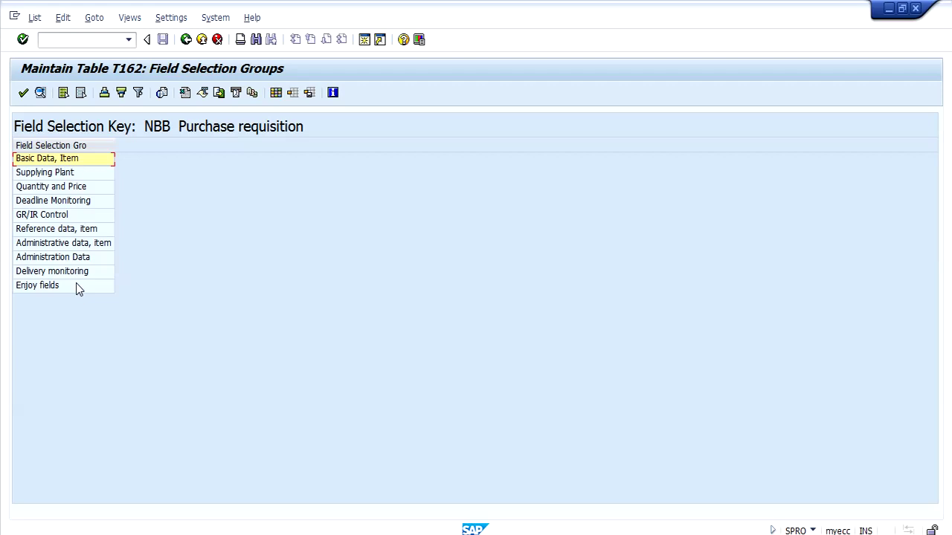
{"action": "double_click", "coordinate": [77, 164]}
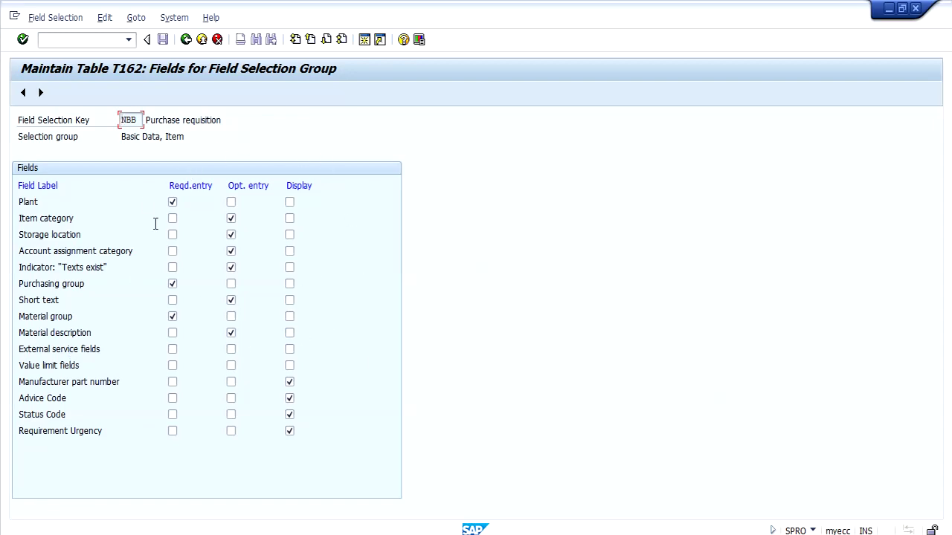
{"action": "left_click", "coordinate": [185, 41]}
{"action": "left_click", "coordinate": [185, 41]}
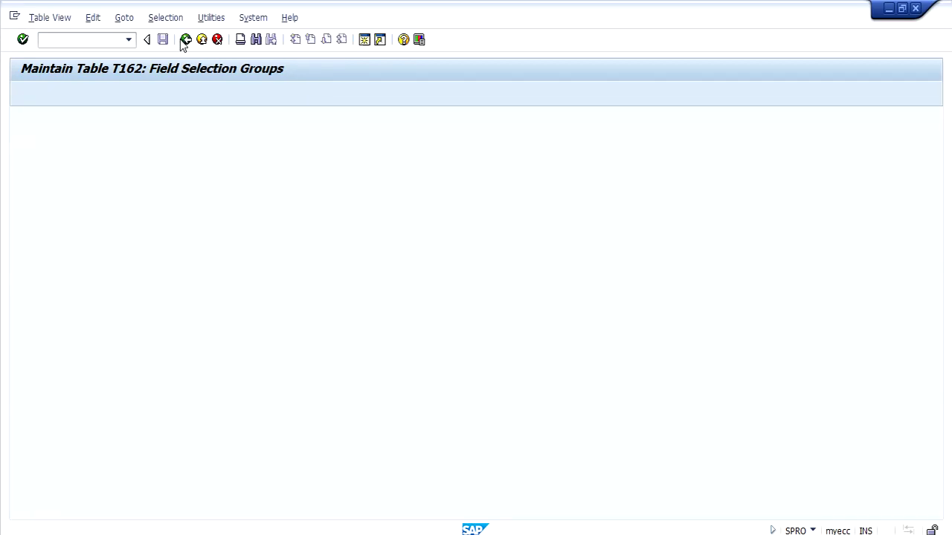
{"action": "left_click", "coordinate": [184, 40]}
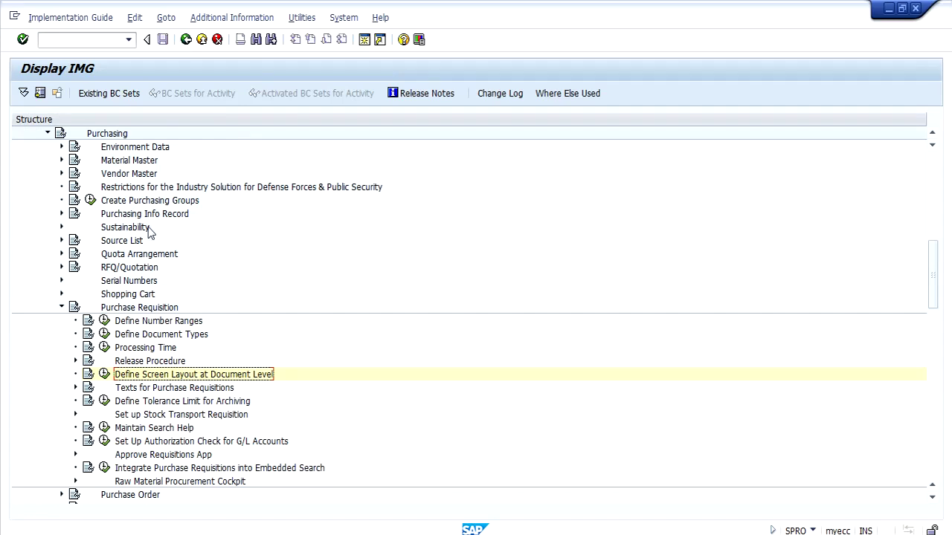
- Collapse the Purchase Requisition node and expand the Purchase Order node in the IMG structure
{"action": "left_click", "coordinate": [62, 307]}
{"action": "left_click", "coordinate": [115, 322]}
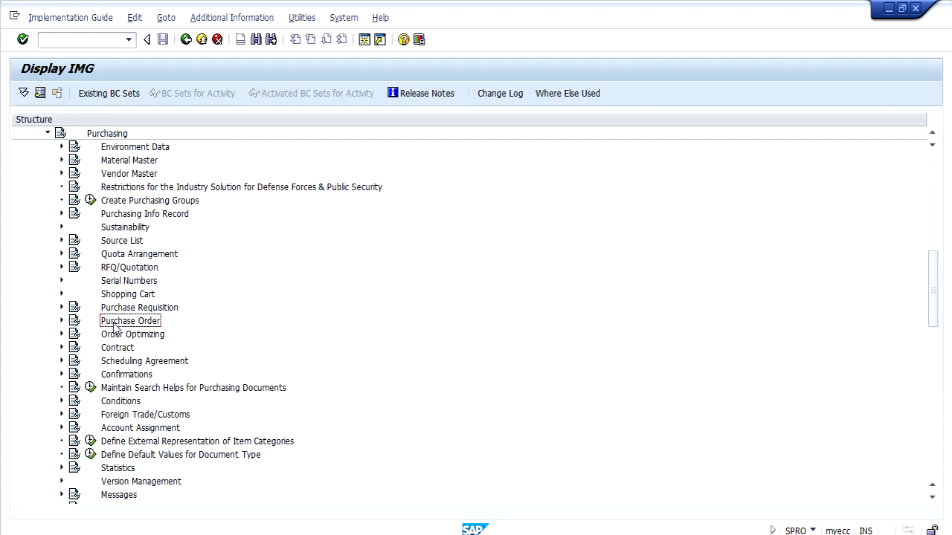
{"action": "left_click", "coordinate": [61, 322]}
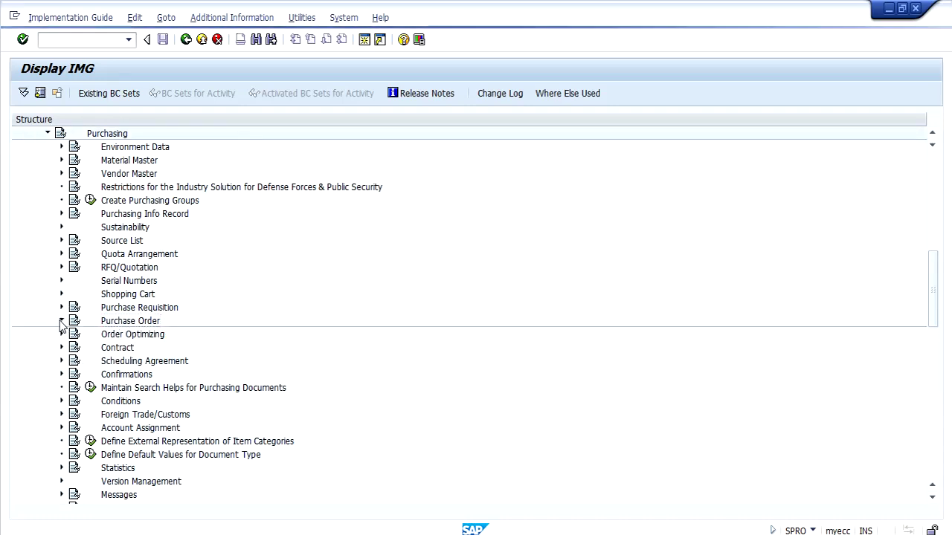
- Display the purchase order number range intervals, check interval K1's range and status, and return to the IMG structure
{"action": "left_click", "coordinate": [159, 190]}
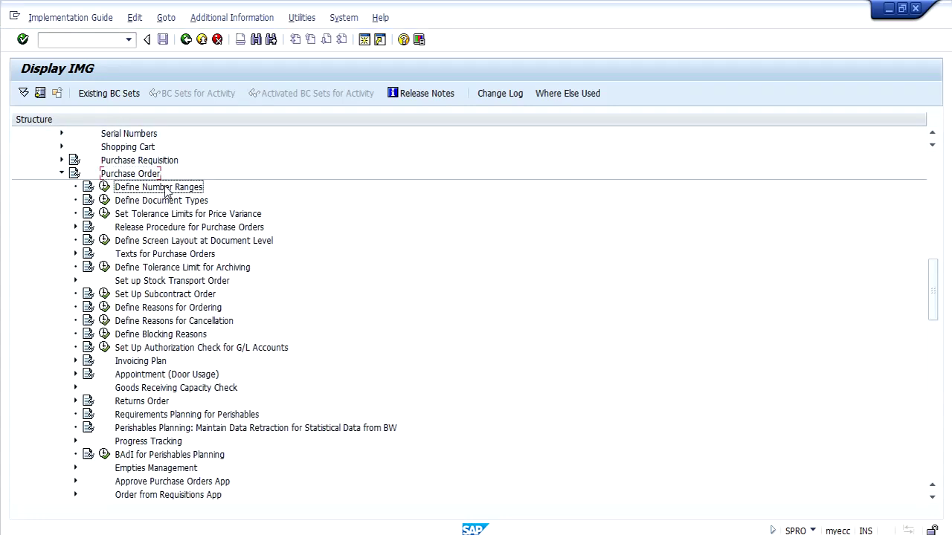
{"action": "left_click", "coordinate": [102, 190]}
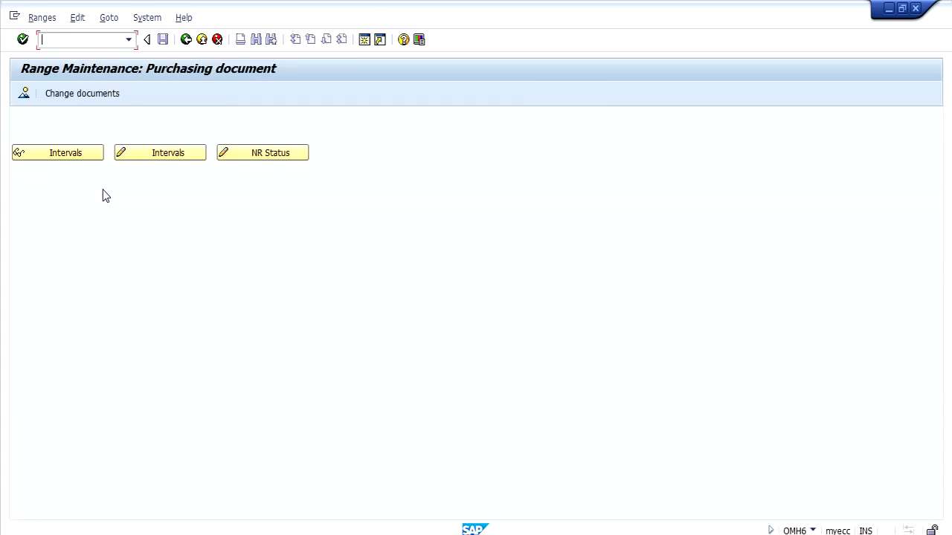
{"action": "left_click", "coordinate": [72, 154]}
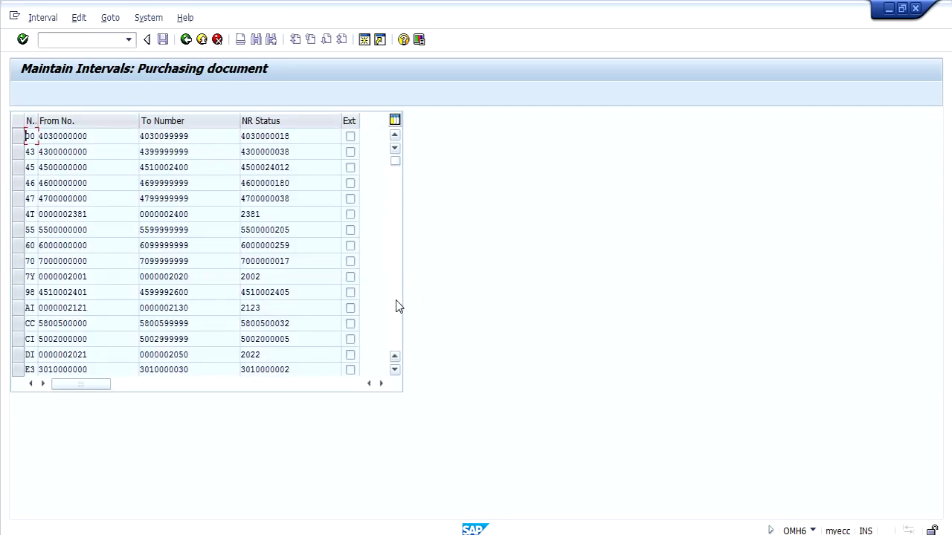
{"action": "scroll", "coordinate": [397, 305], "scroll_direction": "down", "scroll_amount": 6}
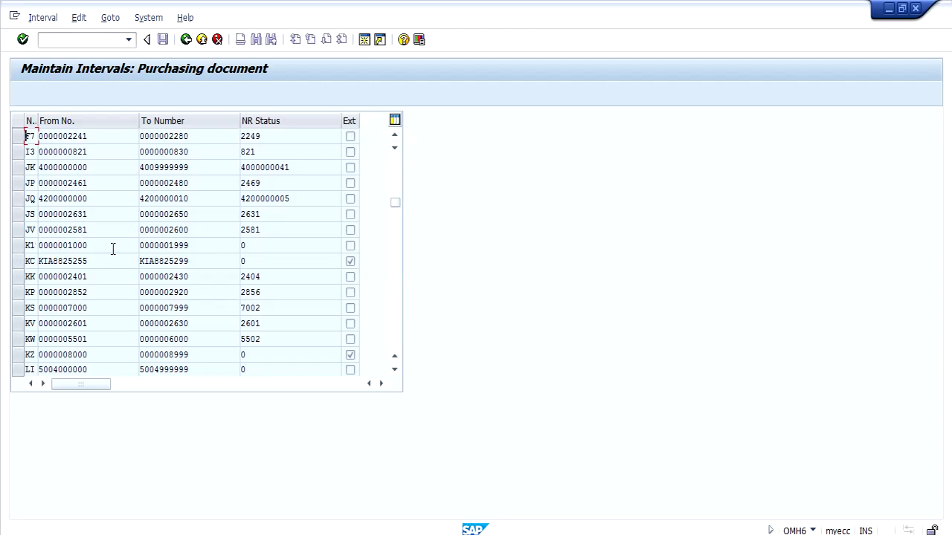
{"action": "left_click_drag", "start_coordinate": [112, 250], "coordinate": [23, 245]}
{"action": "left_click_drag", "start_coordinate": [191, 244], "coordinate": [104, 233]}
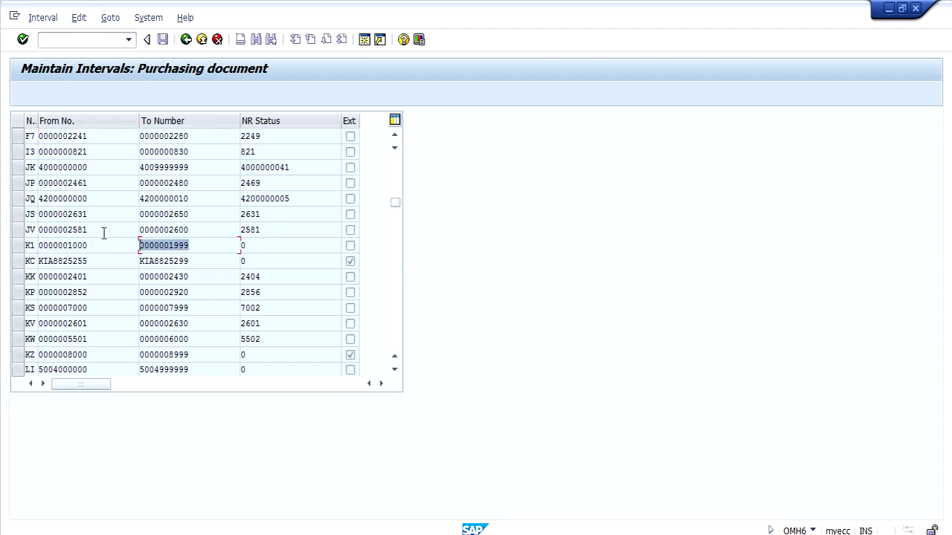
{"action": "left_click", "coordinate": [253, 249]}
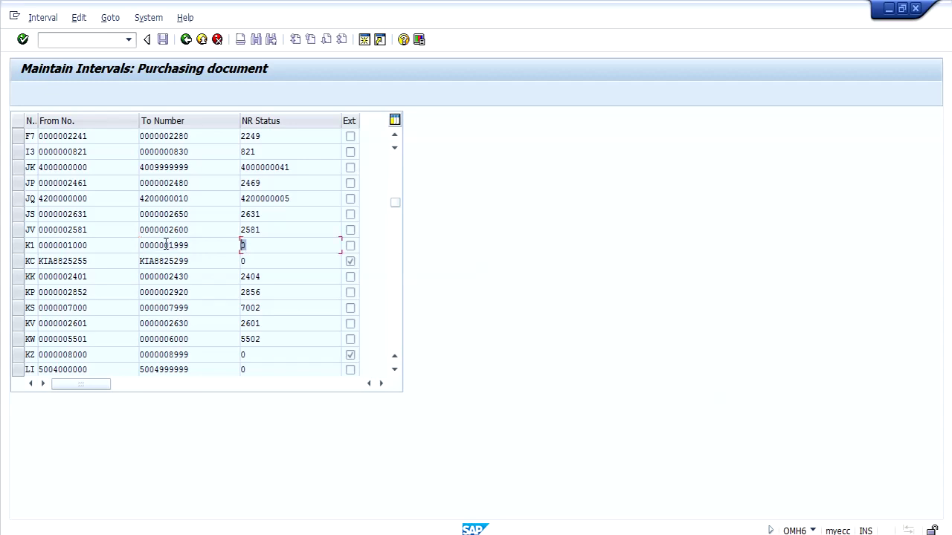
{"action": "left_click", "coordinate": [187, 41]}
{"action": "left_click", "coordinate": [187, 39]}
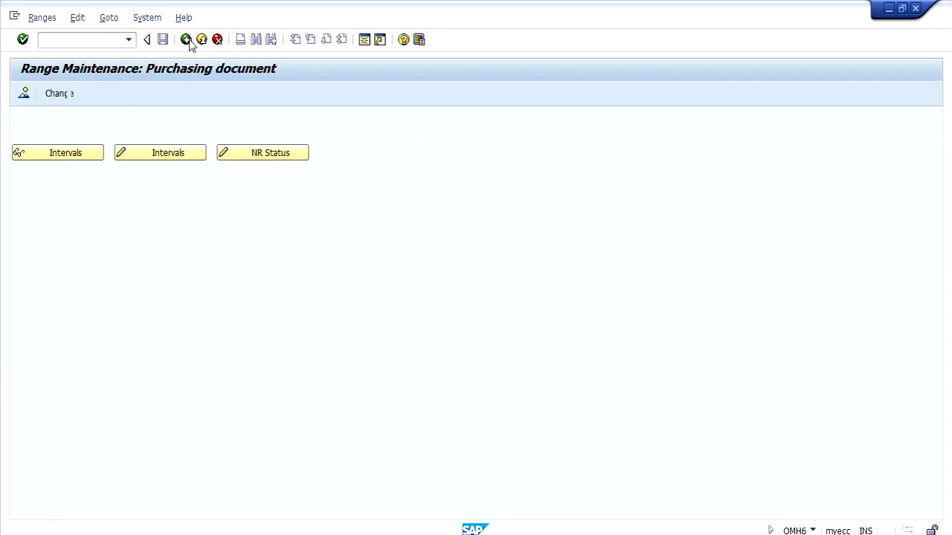
- Open the purchase order document types and position the list on type ZNEW
{"action": "left_click", "coordinate": [105, 200]}
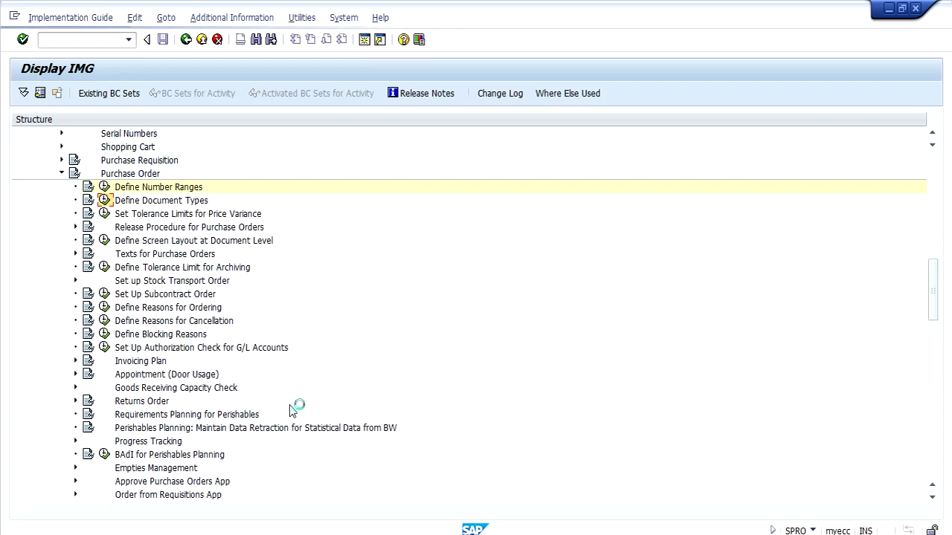
{"action": "left_click", "coordinate": [337, 387]}
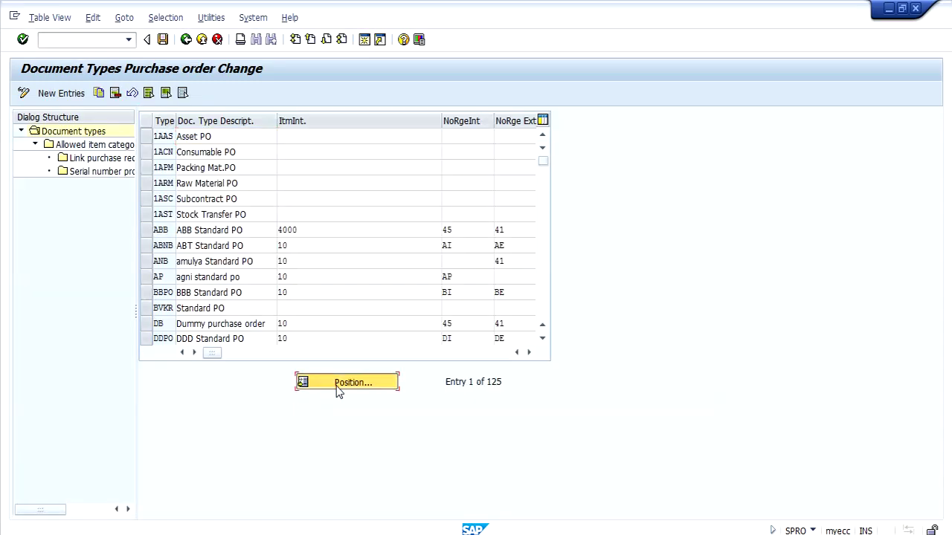
{"action": "type", "text": "znkn"}
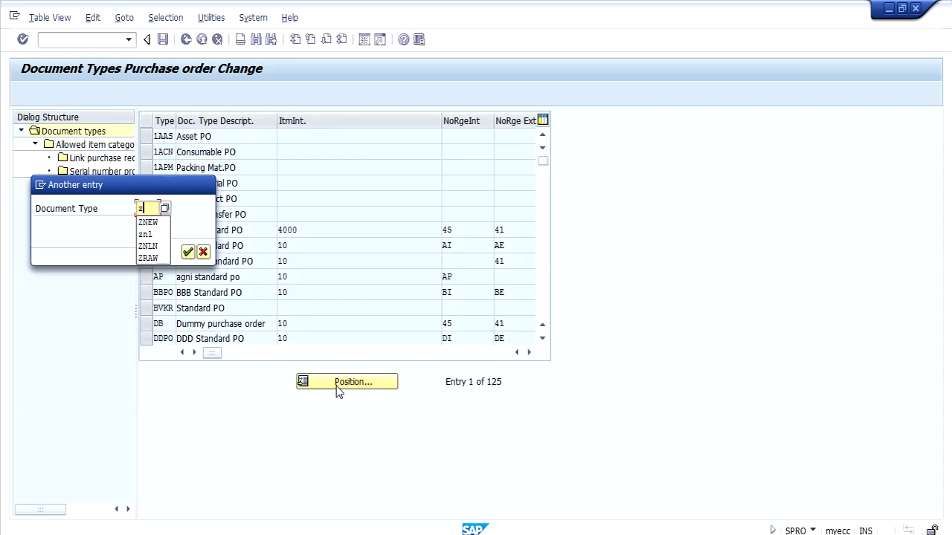
{"action": "key", "text": "Return"}
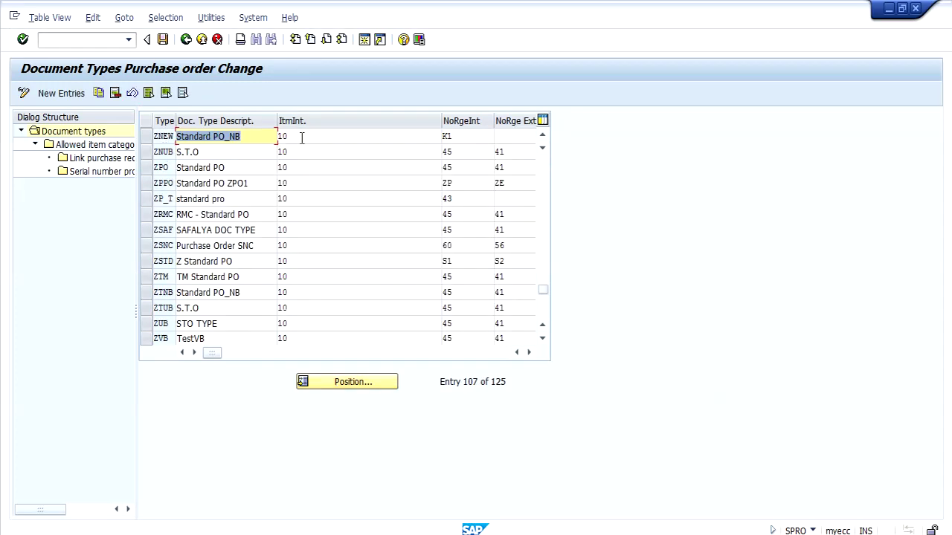
- Check the internal number range and item interval of purchase order type ZNEW, and open its allowed item categories
{"action": "left_click", "coordinate": [458, 137]}
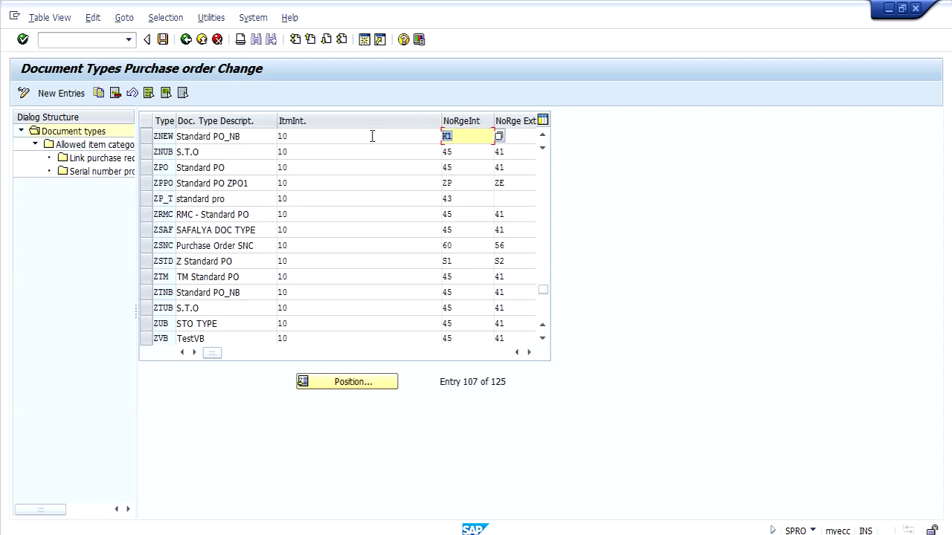
{"action": "left_click", "coordinate": [312, 137]}
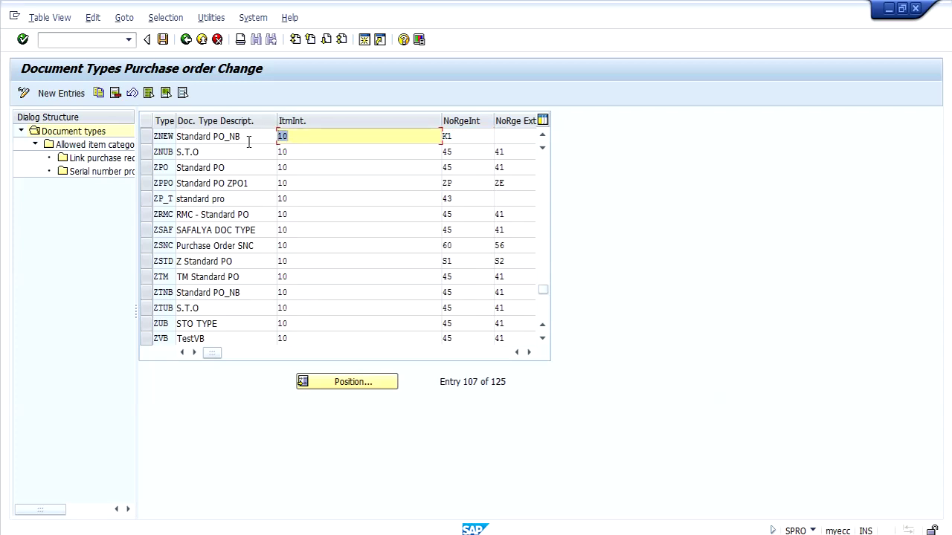
{"action": "left_click", "coordinate": [145, 137]}
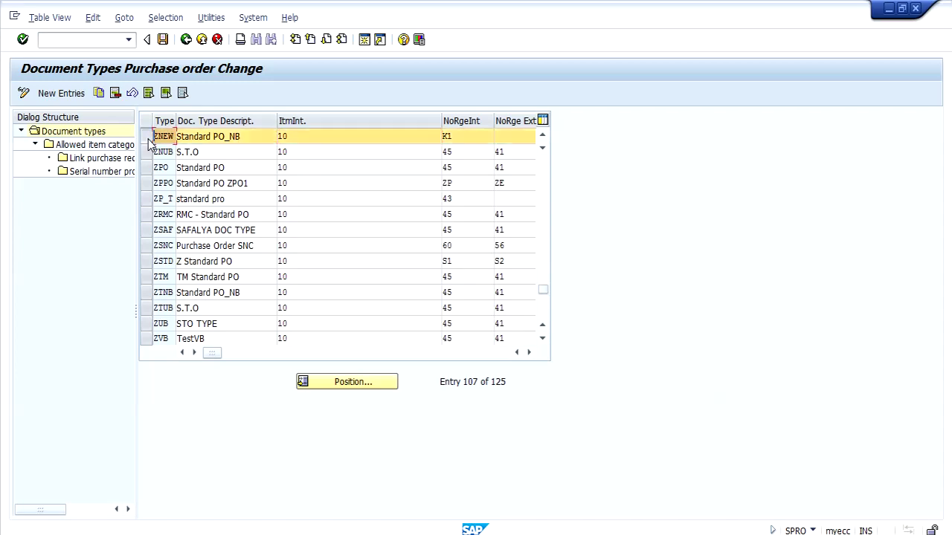
{"action": "double_click", "coordinate": [97, 144]}
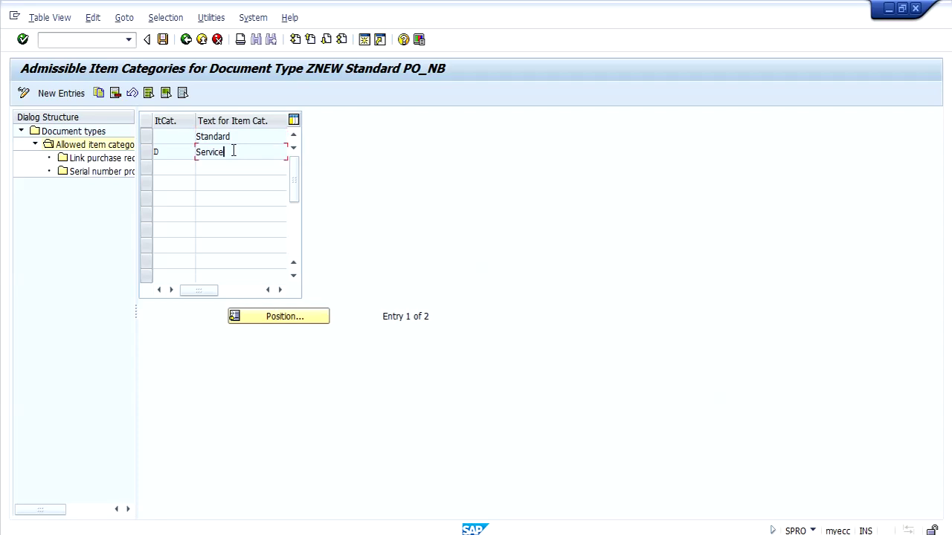
- Review the purchase requisition document type linked to ZNEW's Standard item category, and return to the IMG structure
{"action": "left_click", "coordinate": [147, 136]}
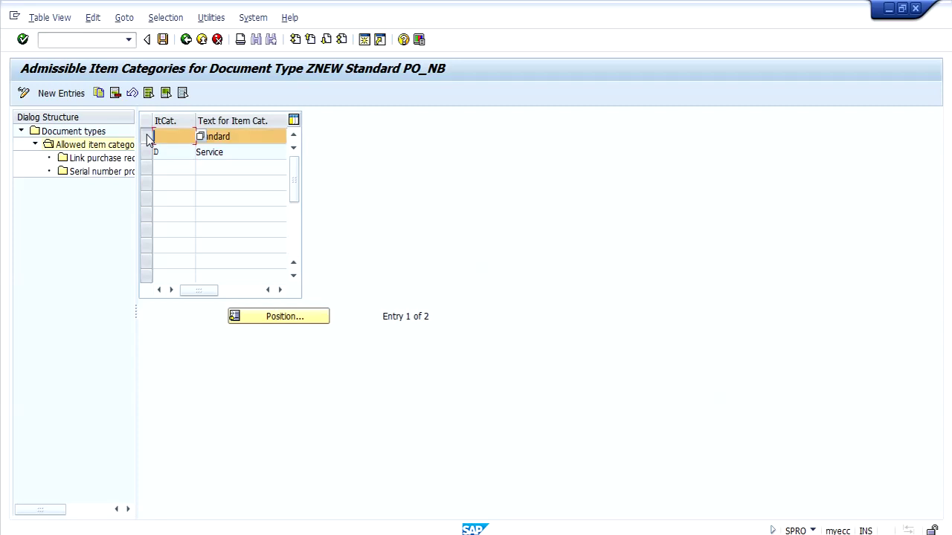
{"action": "double_click", "coordinate": [118, 159]}
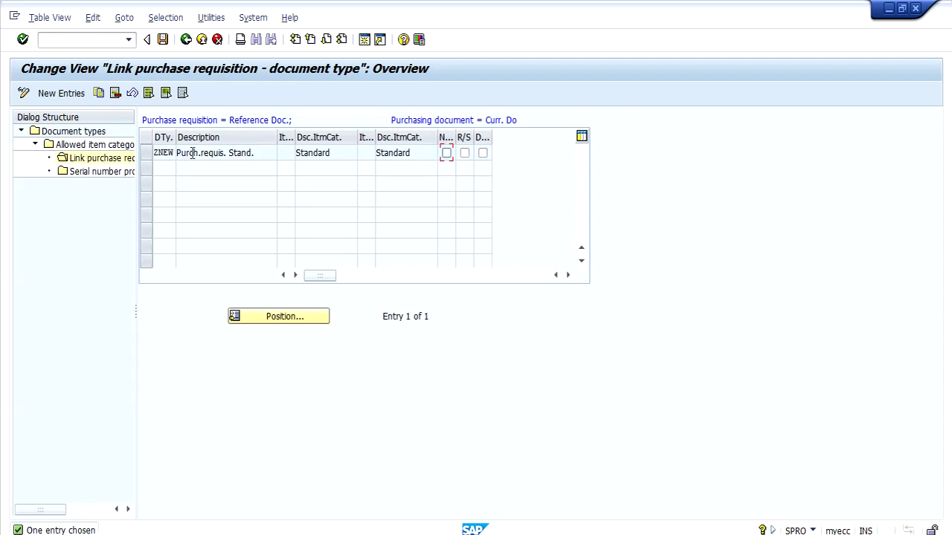
{"action": "left_click", "coordinate": [170, 153]}
{"action": "left_click", "coordinate": [202, 154]}
{"action": "left_click", "coordinate": [186, 40]}
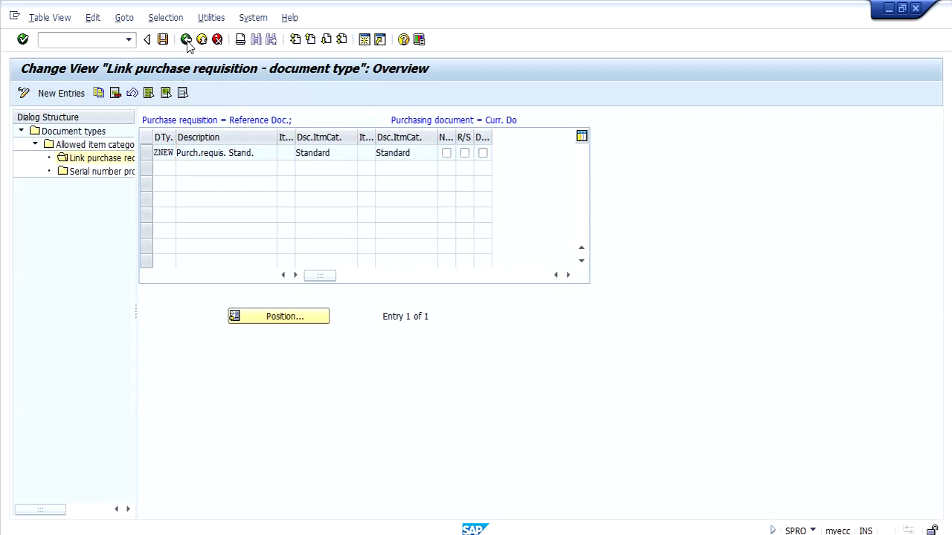
{"action": "left_click", "coordinate": [186, 39]}
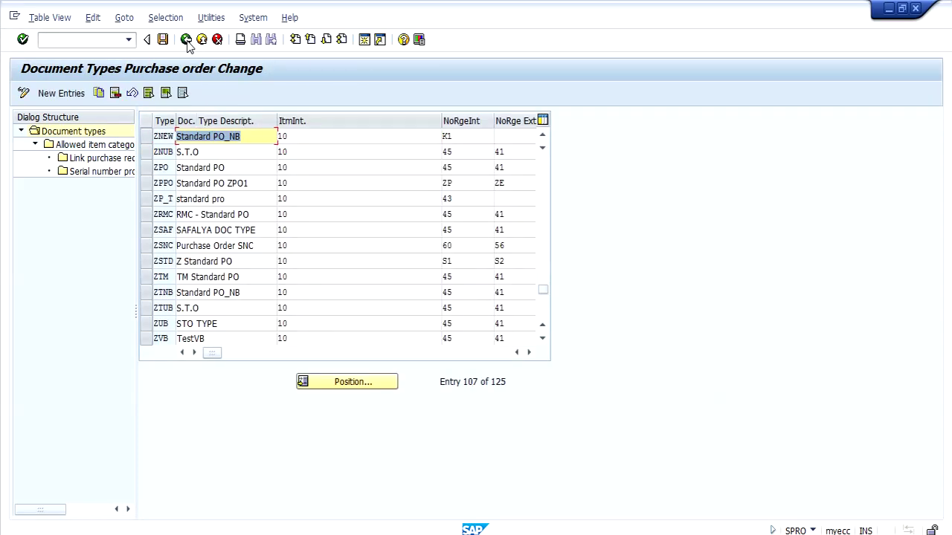
{"action": "left_click", "coordinate": [186, 40]}
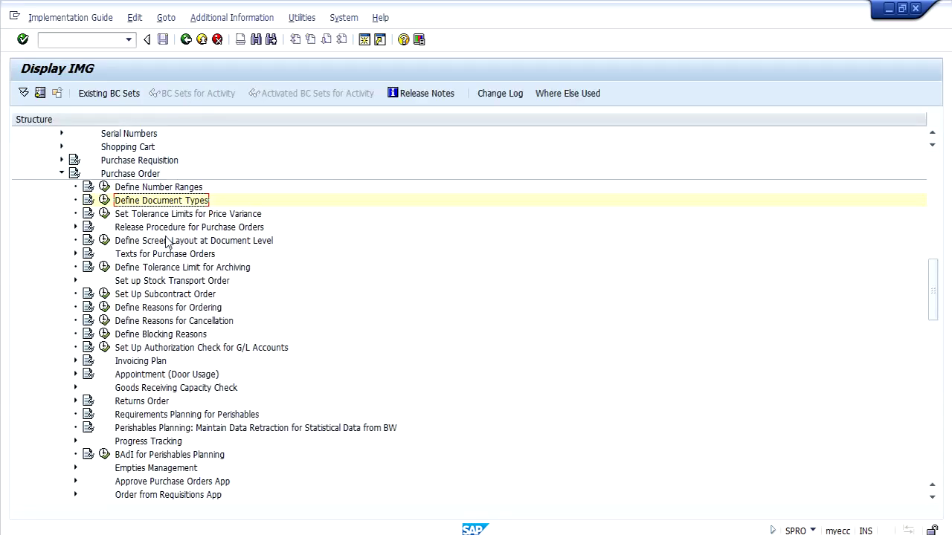
- Open the document-level screen layouts for purchase orders and position the list on field selection key NBF
{"action": "left_click", "coordinate": [168, 243]}
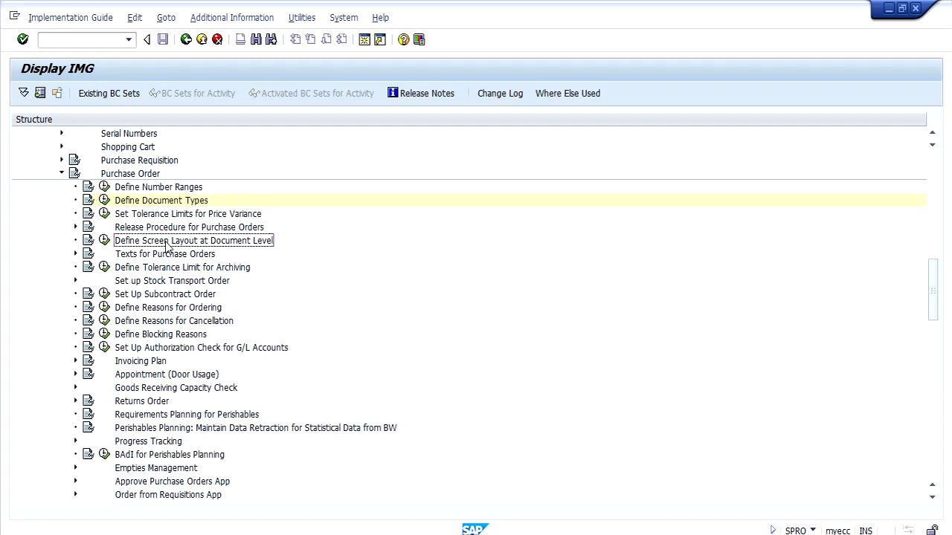
{"action": "left_click", "coordinate": [104, 241]}
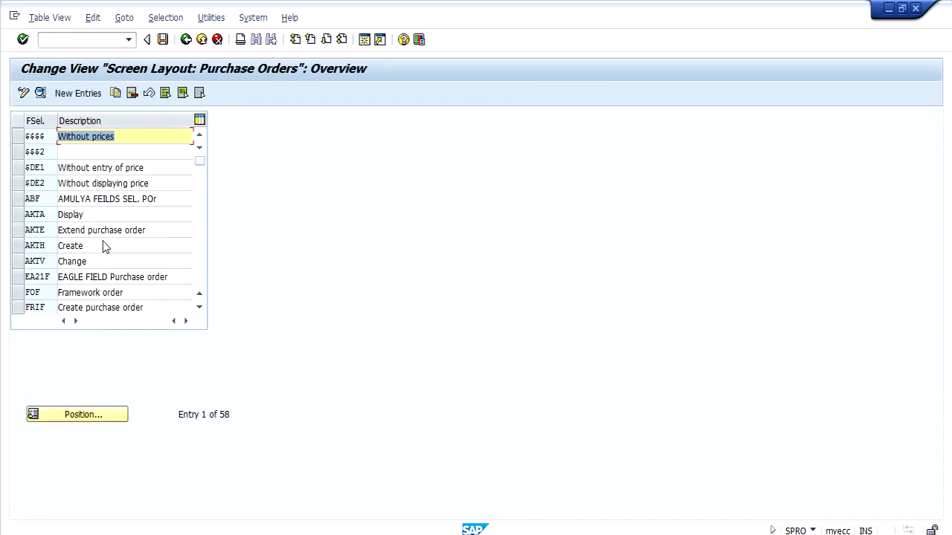
{"action": "left_click", "coordinate": [96, 418]}
{"action": "type", "text": "nbf"}
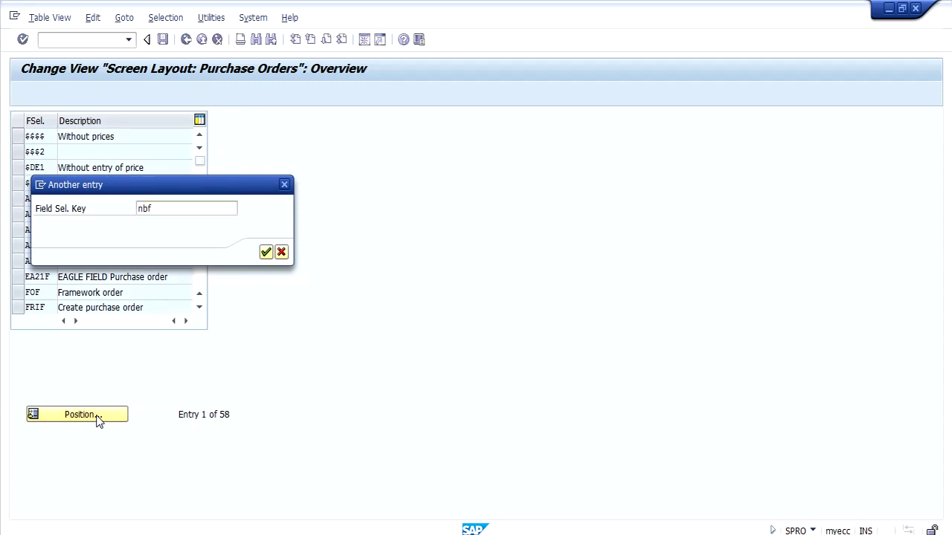
{"action": "key", "text": "Return"}
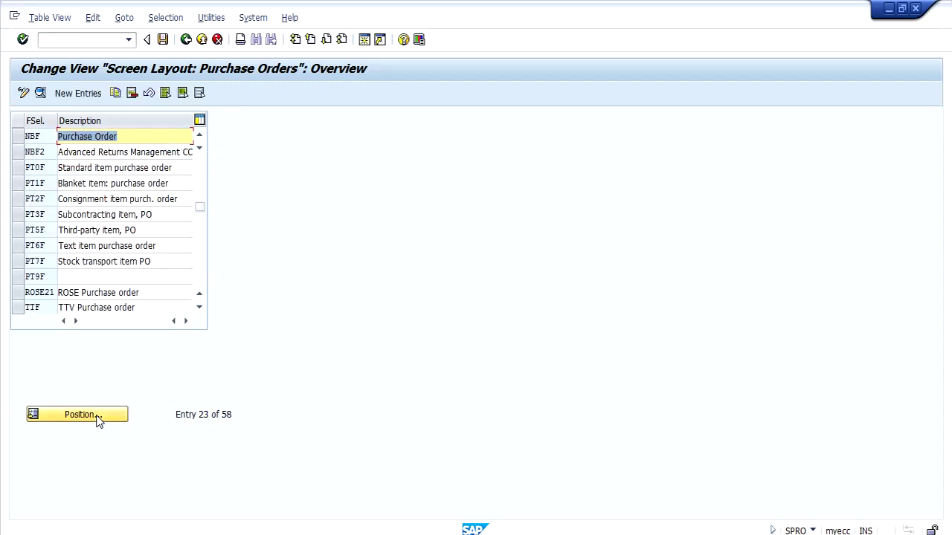
- Review the field settings of NBF's Basic Data, Item selection group, and return to the IMG structure
{"action": "double_click", "coordinate": [41, 135]}
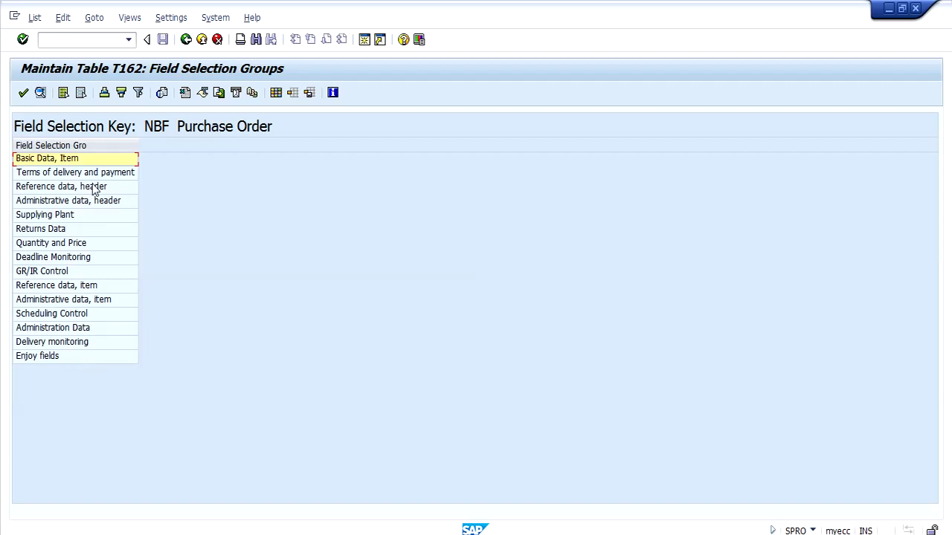
{"action": "double_click", "coordinate": [72, 162]}
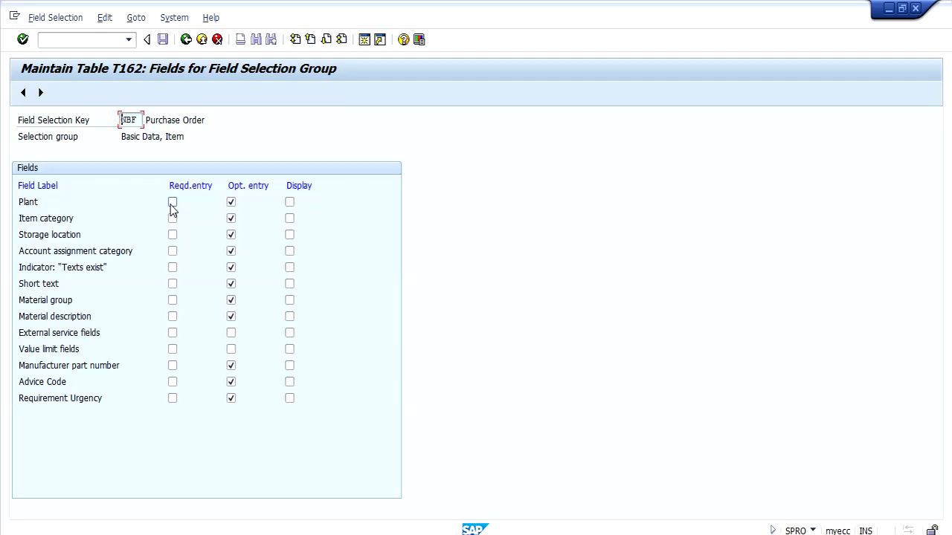
{"action": "left_click", "coordinate": [186, 39]}
{"action": "left_click", "coordinate": [186, 39]}
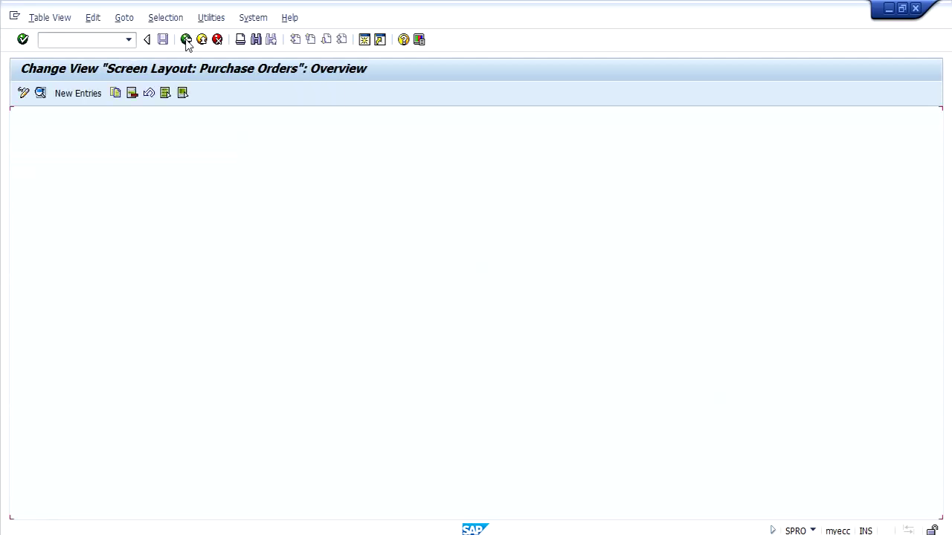
{"action": "left_click", "coordinate": [186, 38]}
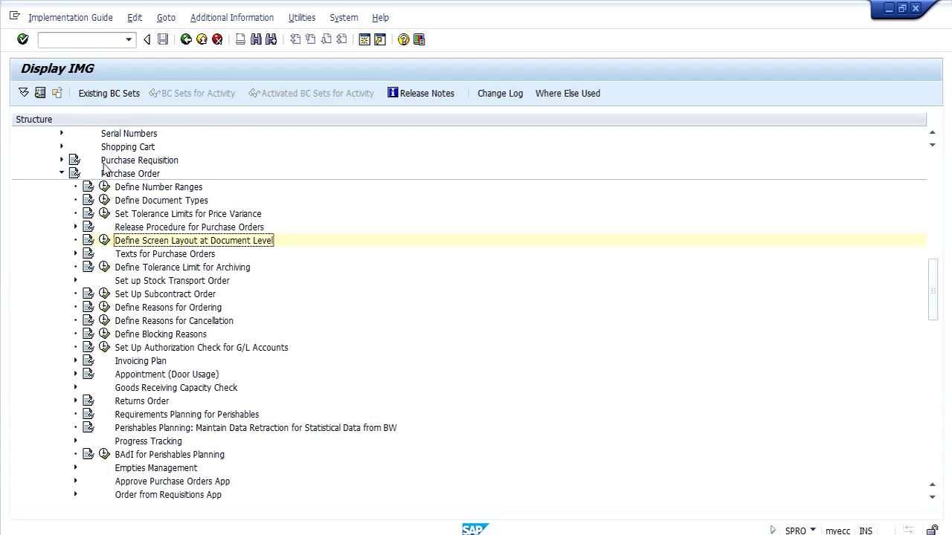
- Collapse the Purchase Order and Purchasing nodes in the IMG structure
{"action": "left_click", "coordinate": [62, 174]}
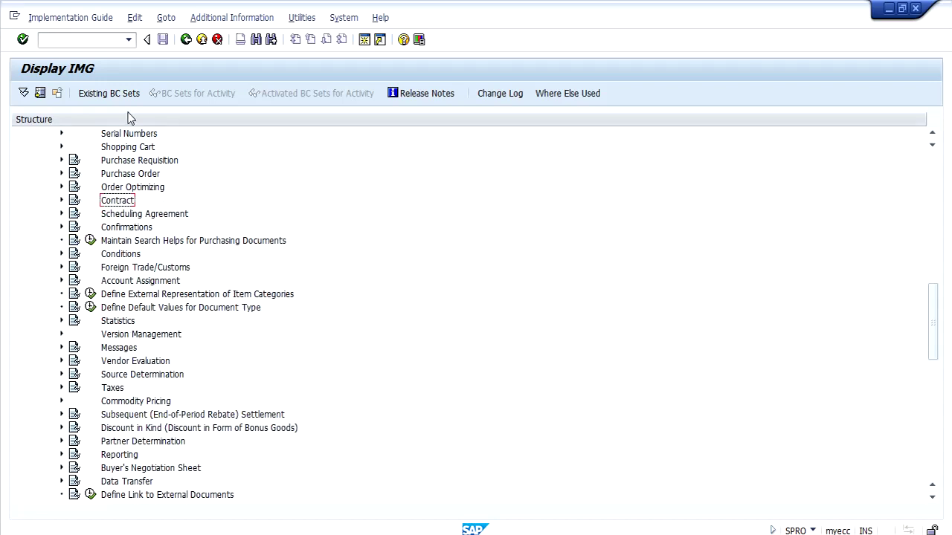
{"action": "scroll", "coordinate": [913, 171], "scroll_direction": "up", "scroll_amount": 9}
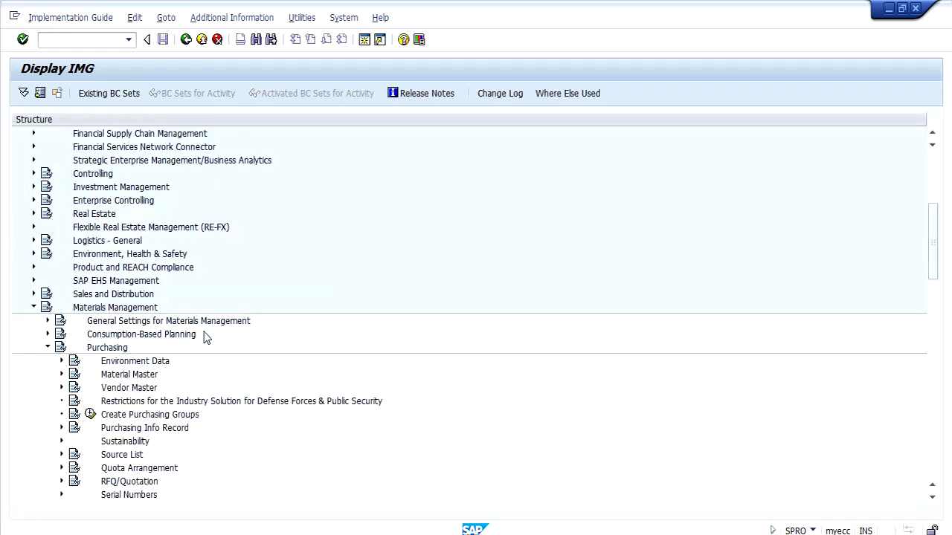
{"action": "left_click", "coordinate": [49, 348]}
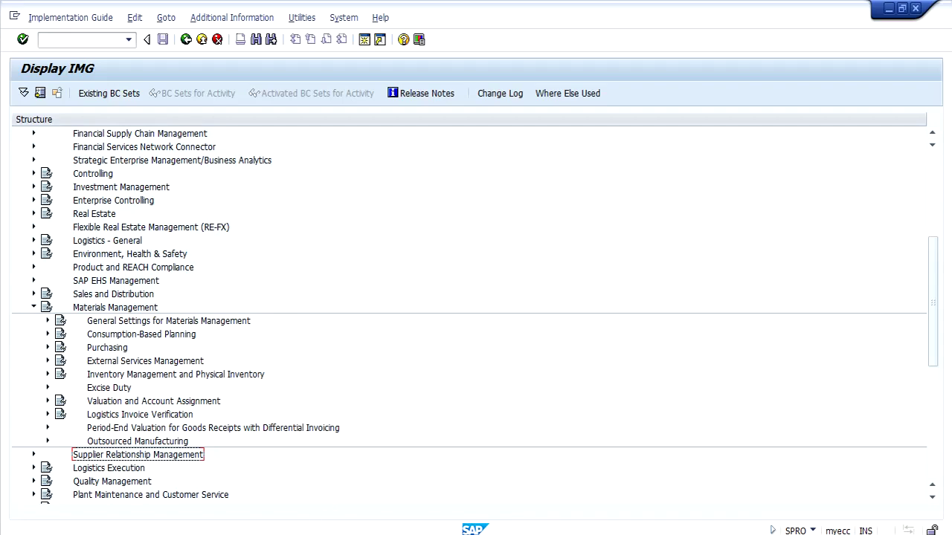
- Switch to the stock/requirements session and run single-item, multi-level planning (MD02) for material 1300-342 in plant 1000 with processing key NETCH
{"action": "left_click", "coordinate": [389, 488]}
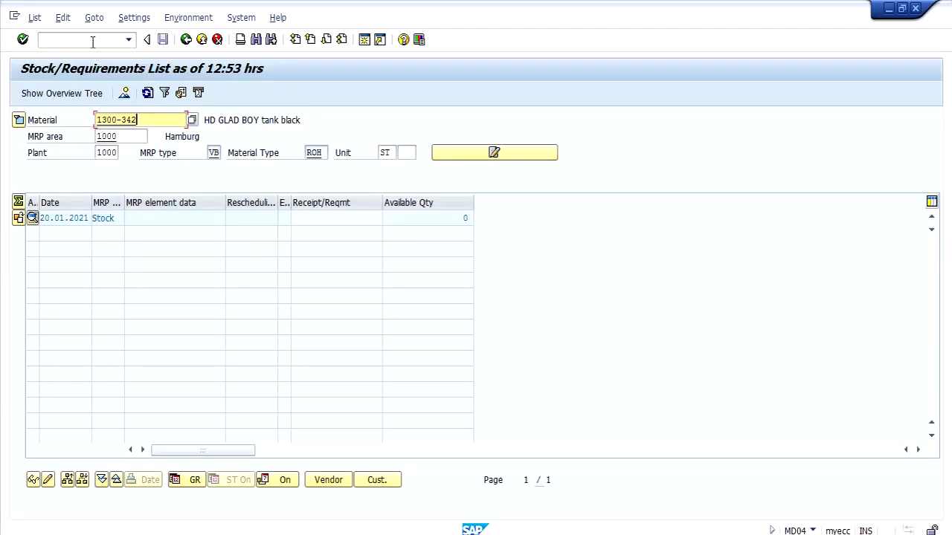
{"action": "left_click", "coordinate": [91, 41]}
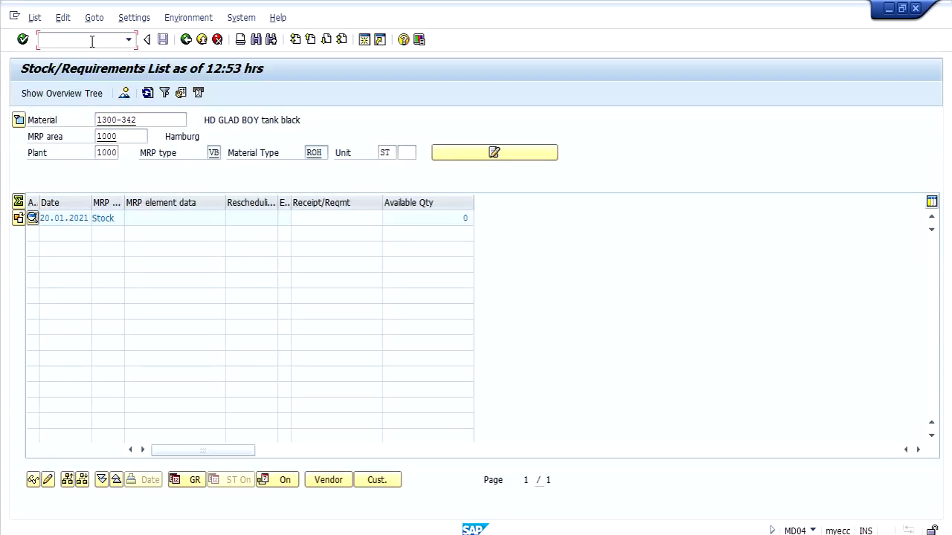
{"action": "type", "text": "/nmd02"}
{"action": "key", "text": "Return"}
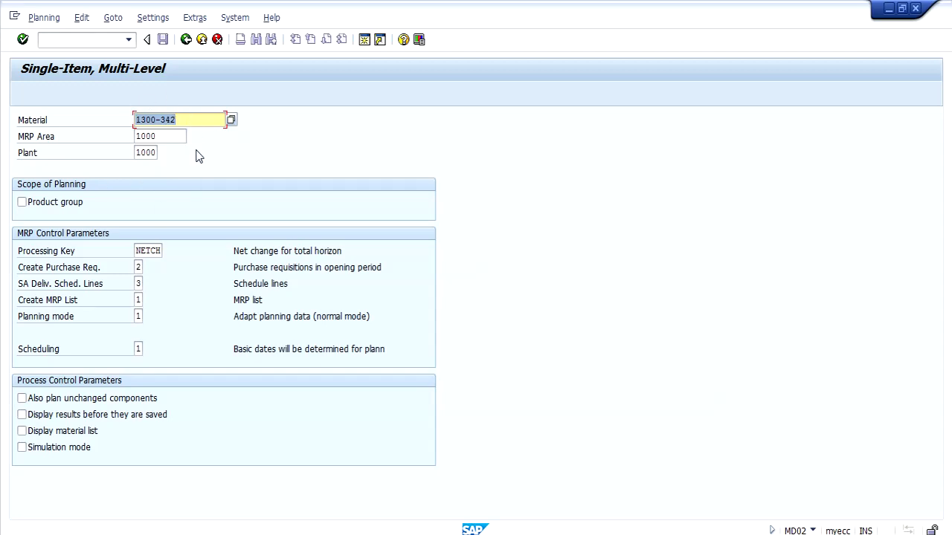
{"action": "left_click", "coordinate": [154, 152]}
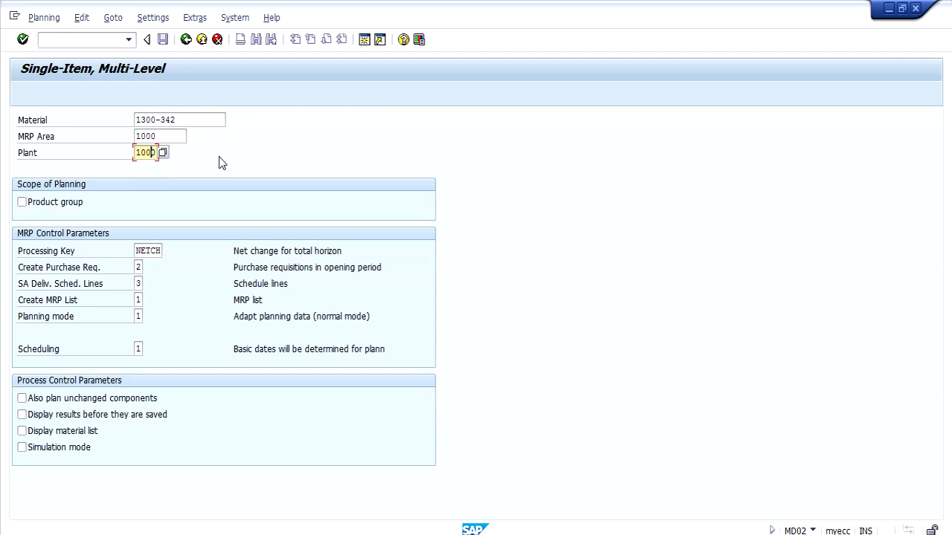
{"action": "key", "text": "Return"}
{"action": "key", "text": "Return"}
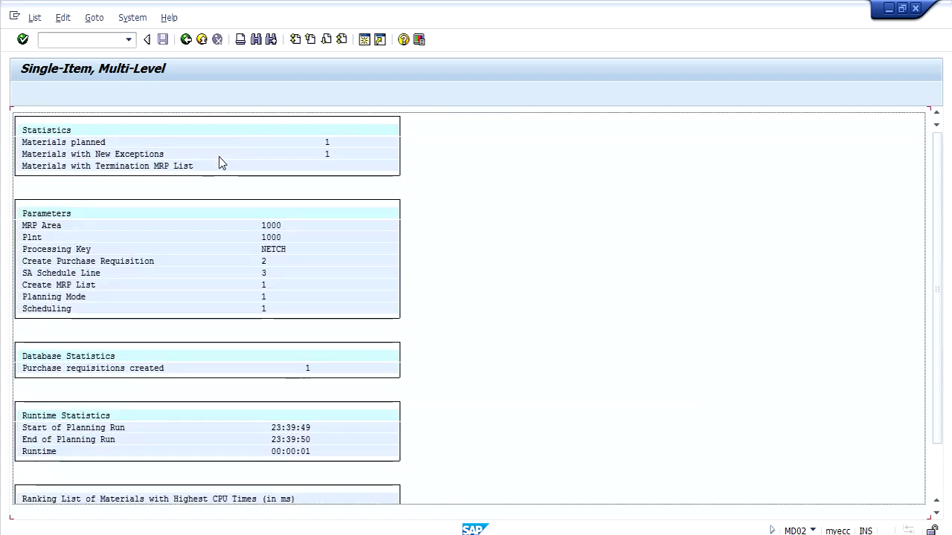
- Open the stock/requirements list (MD04) for material 1300-342 and check the number of the planned purchase requisition
{"action": "left_click", "coordinate": [90, 37]}
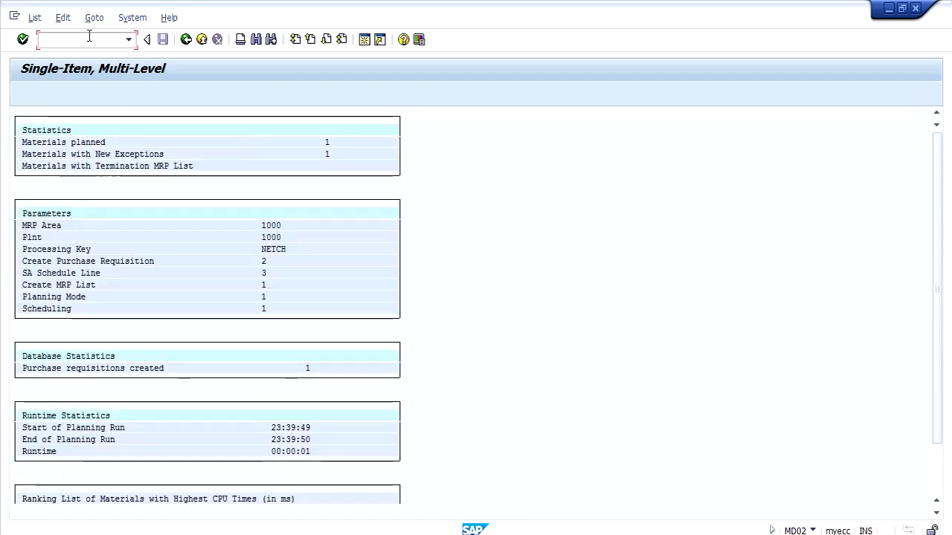
{"action": "type", "text": "/nmd04"}
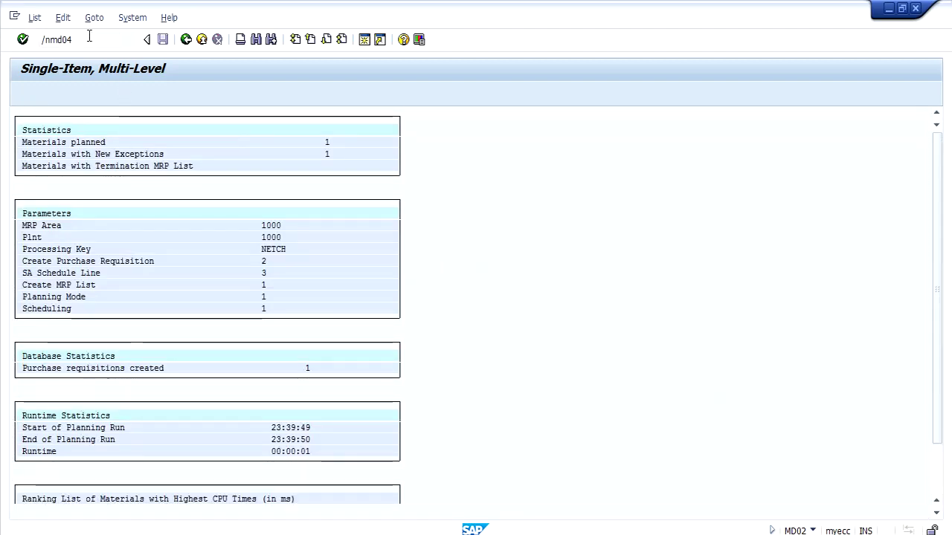
{"action": "key", "text": "Return"}
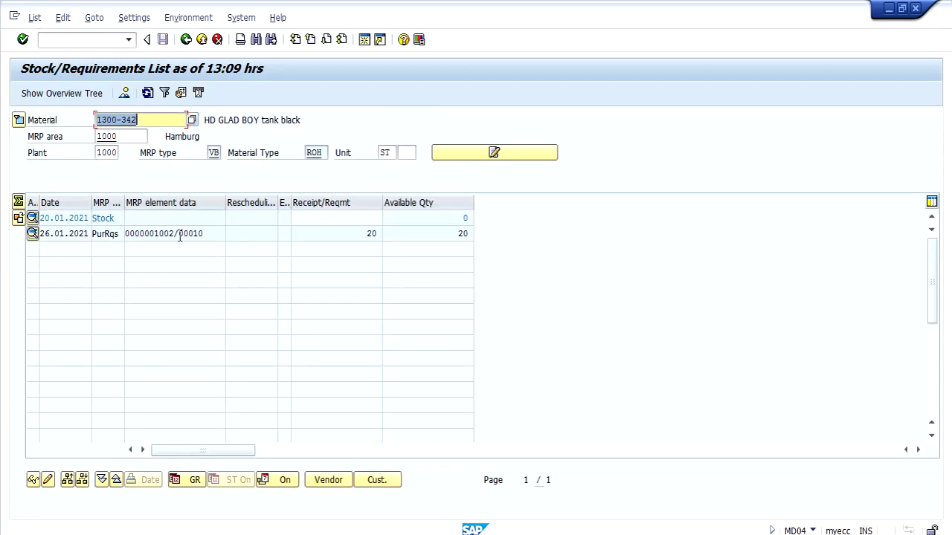
{"action": "left_click_drag", "start_coordinate": [175, 235], "coordinate": [124, 238]}
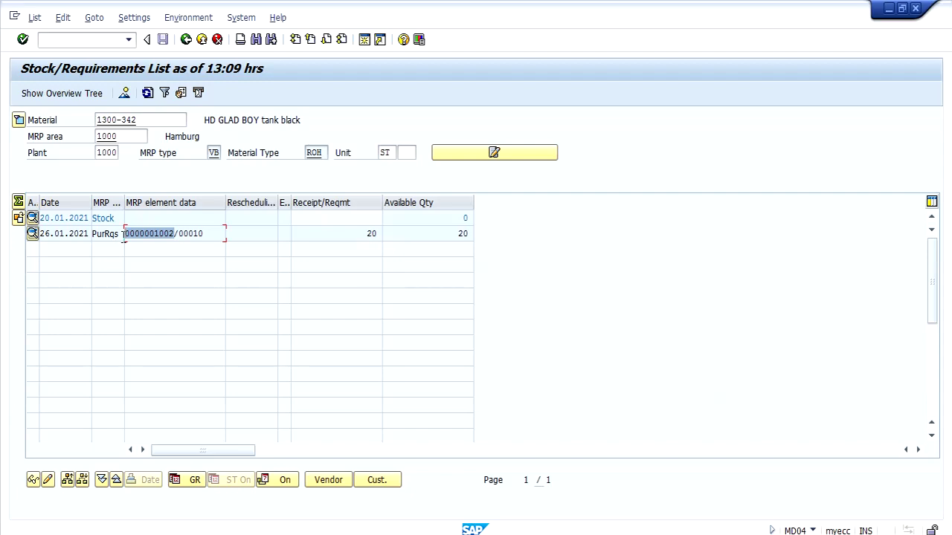
- Check the requisition's document type in its MRP element details, display the requisition, and return to the stock/requirements list
{"action": "left_click", "coordinate": [32, 234]}
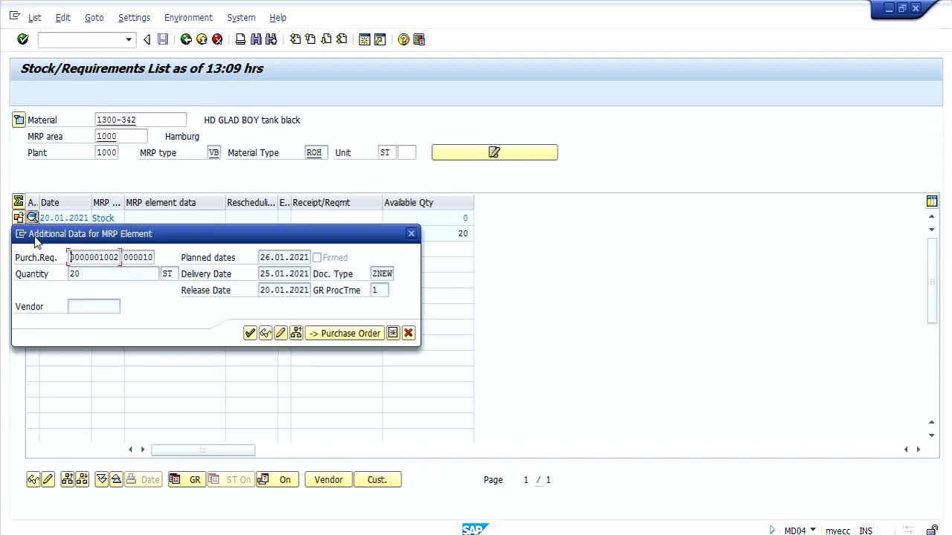
{"action": "left_click_drag", "start_coordinate": [371, 274], "coordinate": [425, 275]}
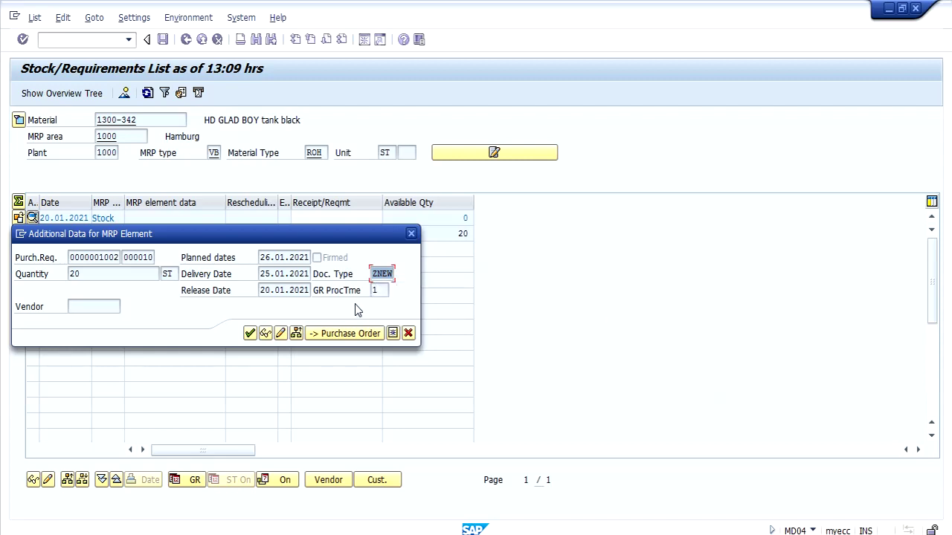
{"action": "left_click", "coordinate": [265, 334]}
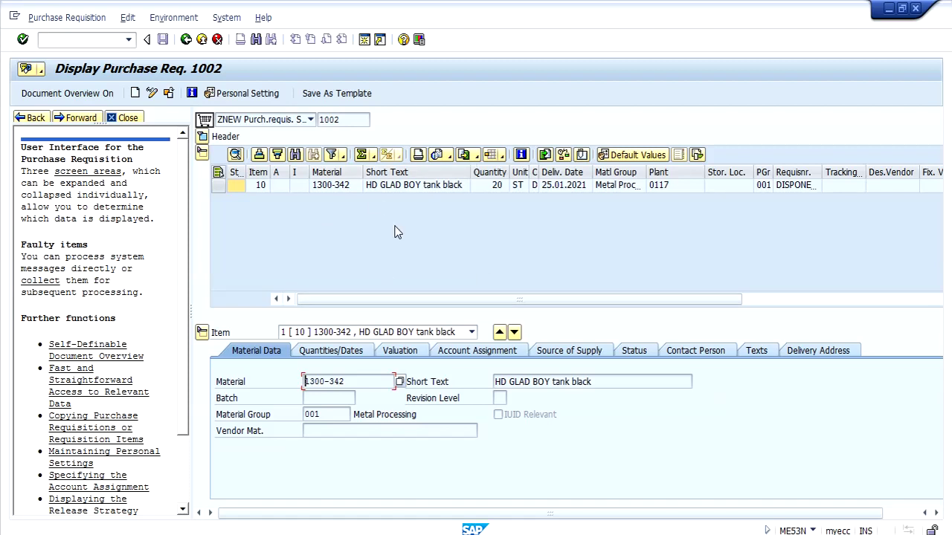
{"action": "left_click", "coordinate": [186, 41]}
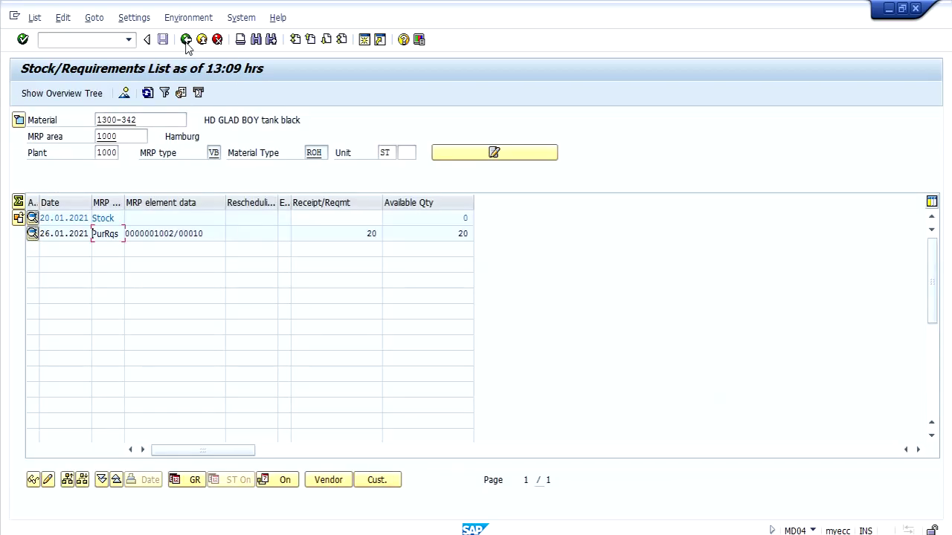
- Start a purchase order from the MRP requisition and transfer the open requisition into it from the widened document overview, with the help text closed
{"action": "left_click", "coordinate": [32, 233]}
{"action": "left_click", "coordinate": [339, 334]}
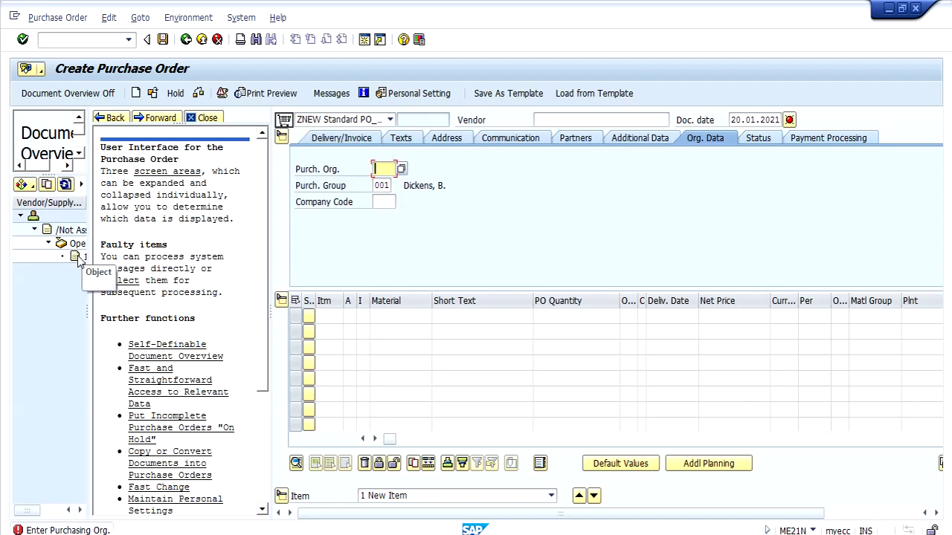
{"action": "left_click_drag", "start_coordinate": [88, 304], "coordinate": [157, 296]}
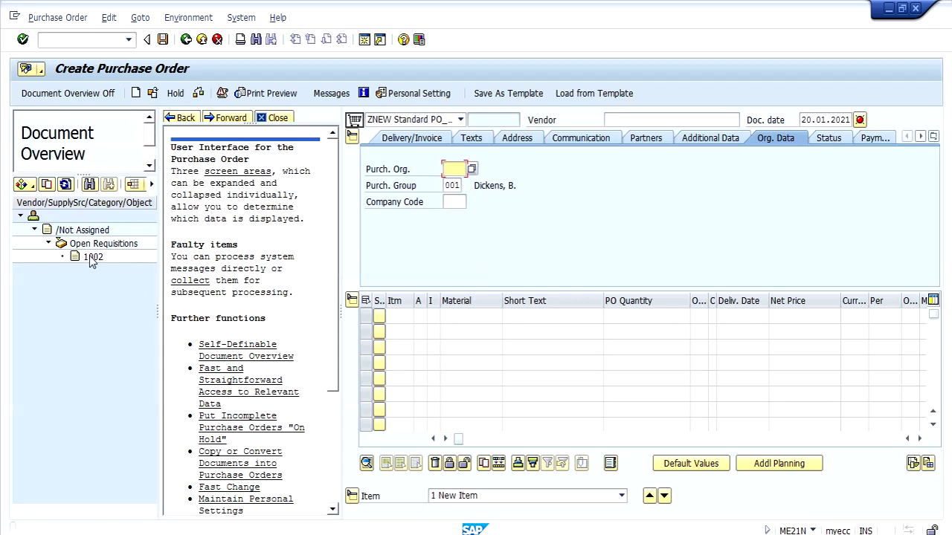
{"action": "left_click_drag", "start_coordinate": [93, 258], "coordinate": [352, 122]}
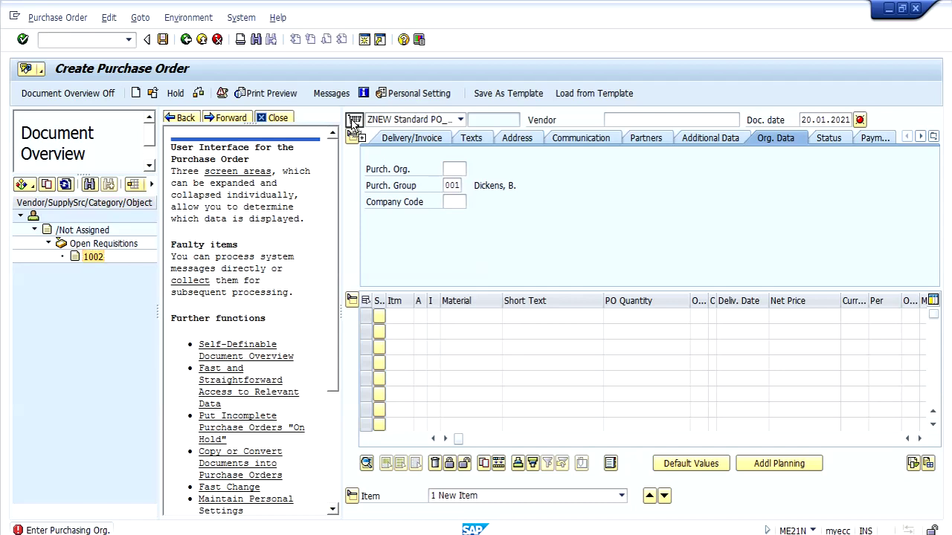
{"action": "left_click", "coordinate": [278, 119]}
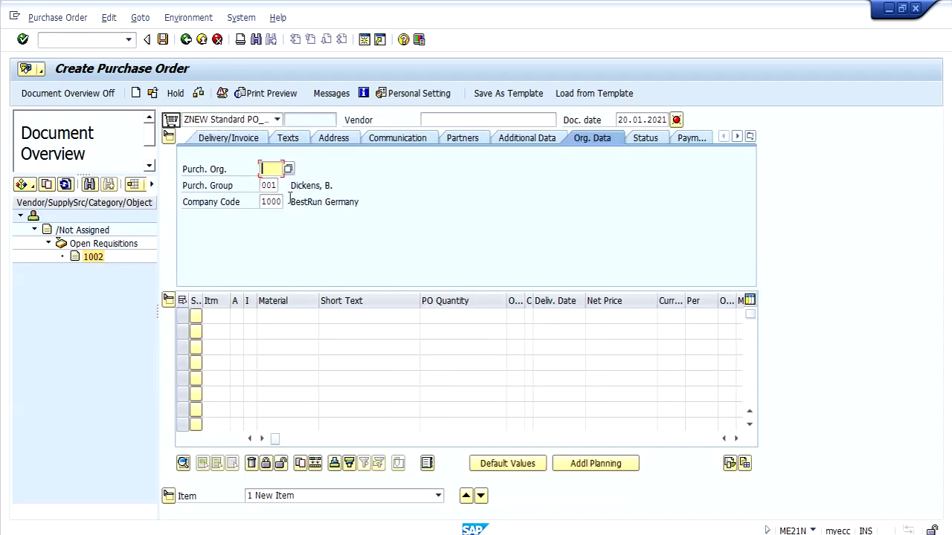